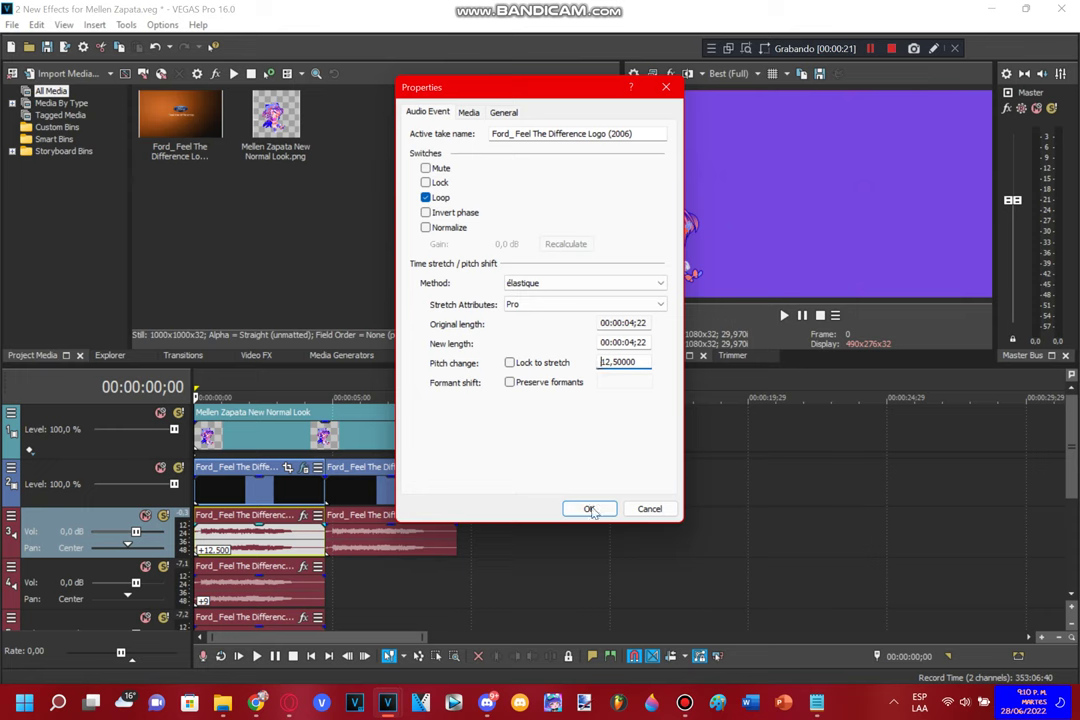
Review the pitch change setting in the properties of the audio event on track 4
key(Return)
right_click(284, 598)
click(320, 593)
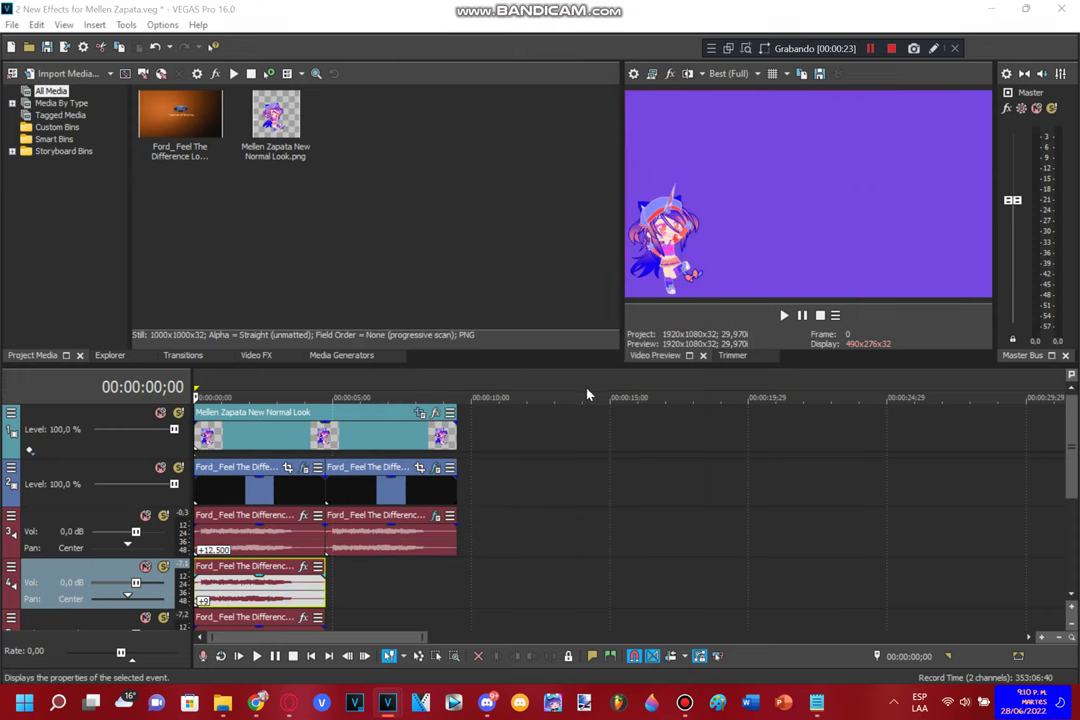
click(600, 363)
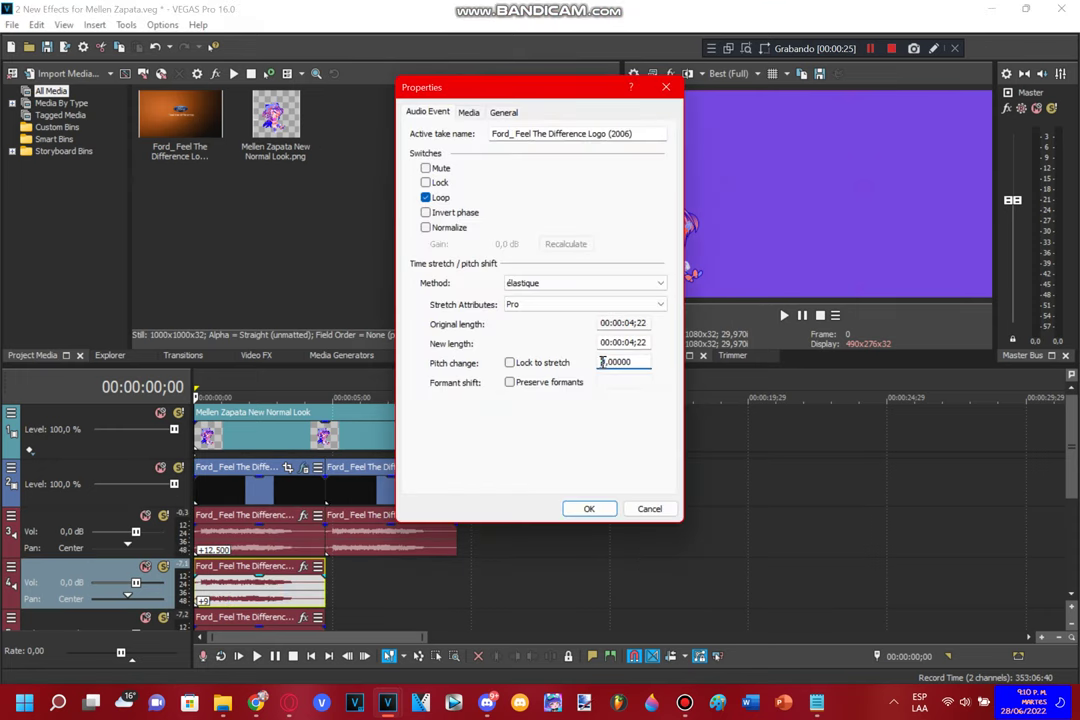
click(592, 510)
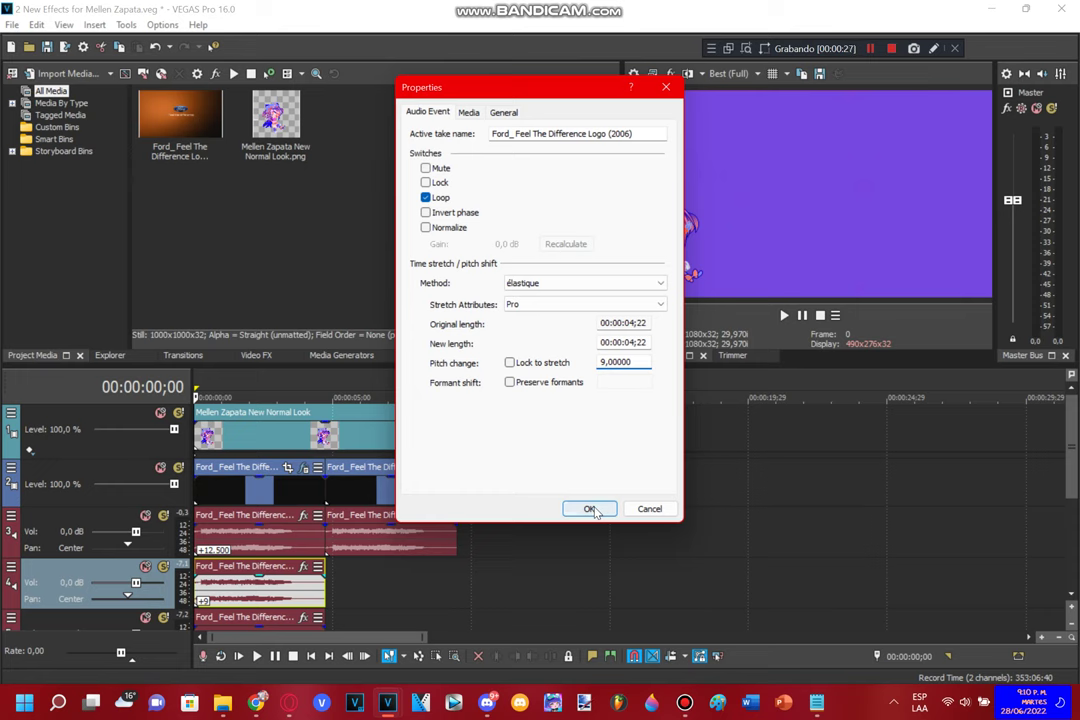
Review the pitch change setting in the properties of the audio event on track 5
scroll(266, 566, down, 2)
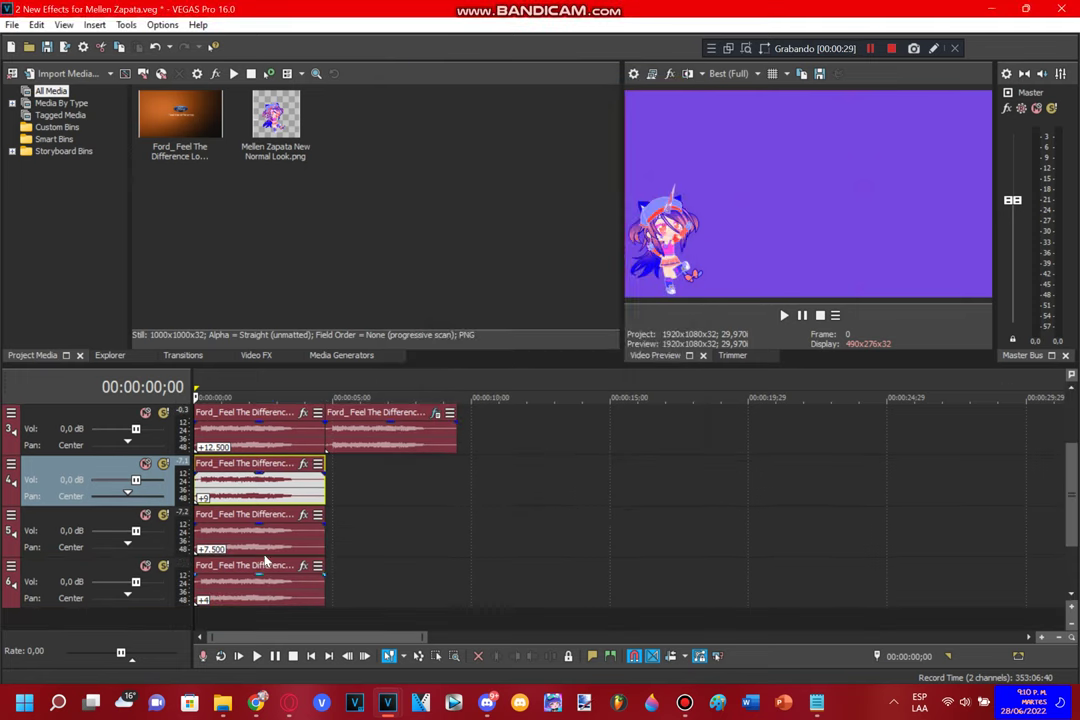
right_click(266, 545)
click(310, 677)
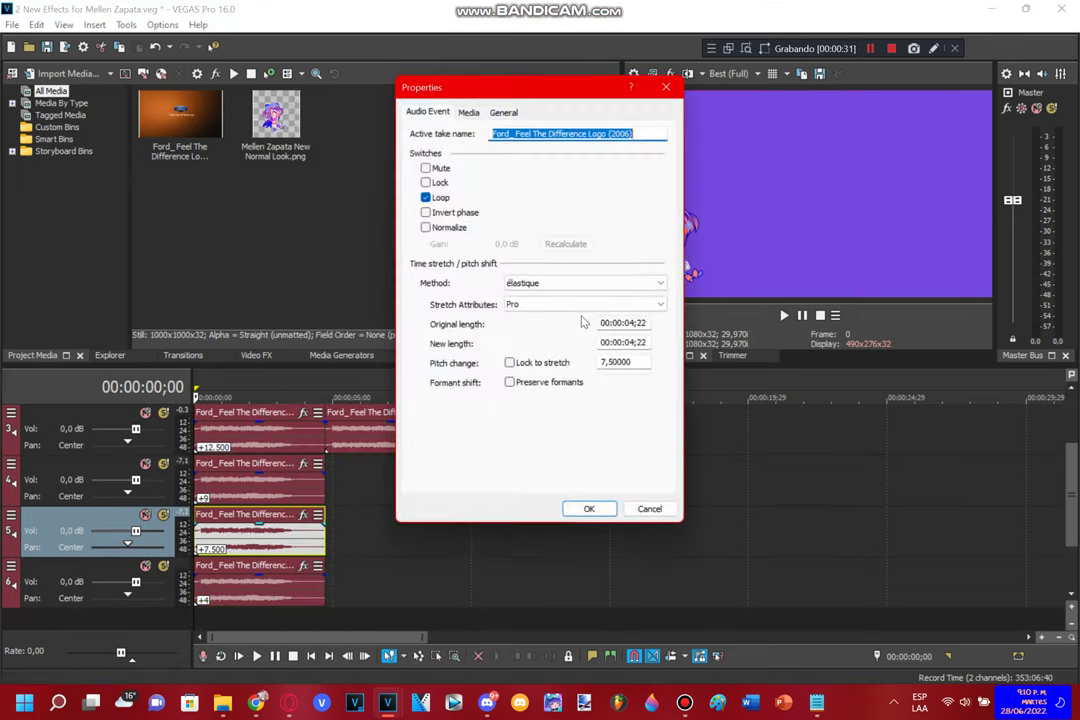
double_click(600, 362)
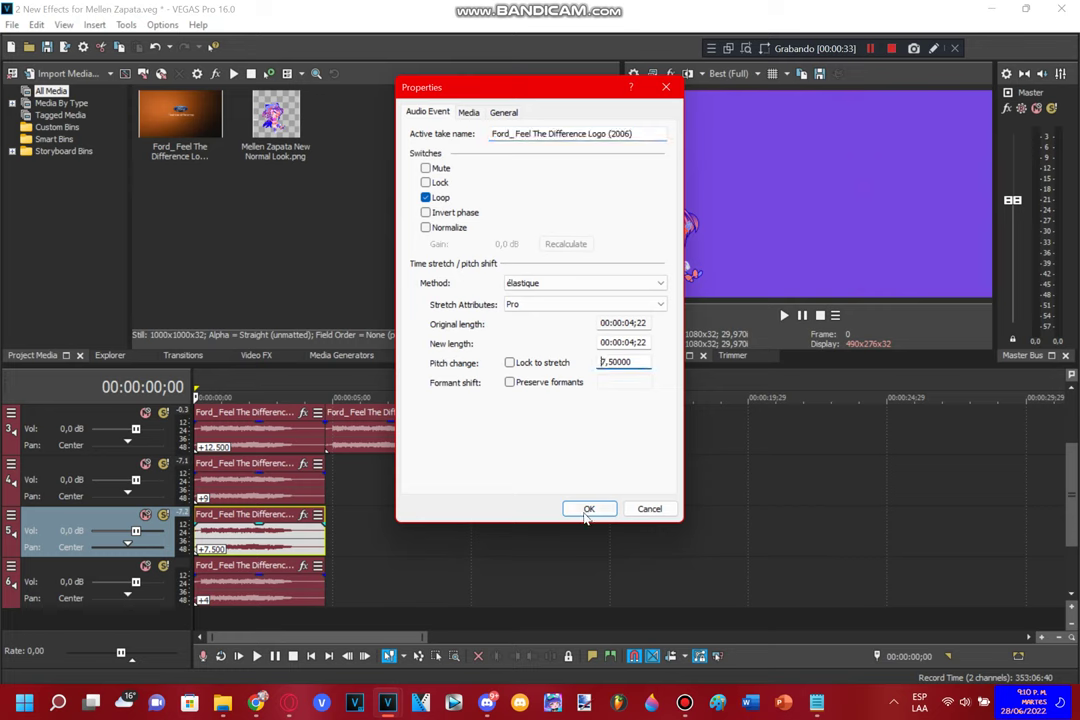
click(589, 508)
Review the pitch change setting in the properties of the audio event on track 6
right_click(295, 597)
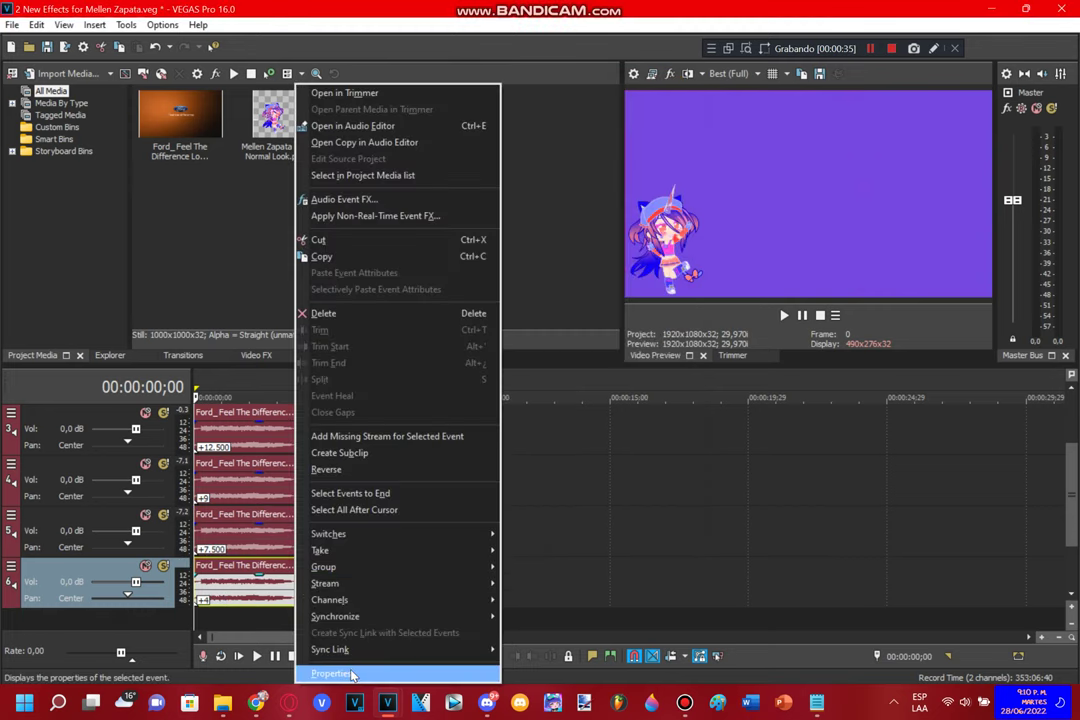
click(320, 673)
click(601, 362)
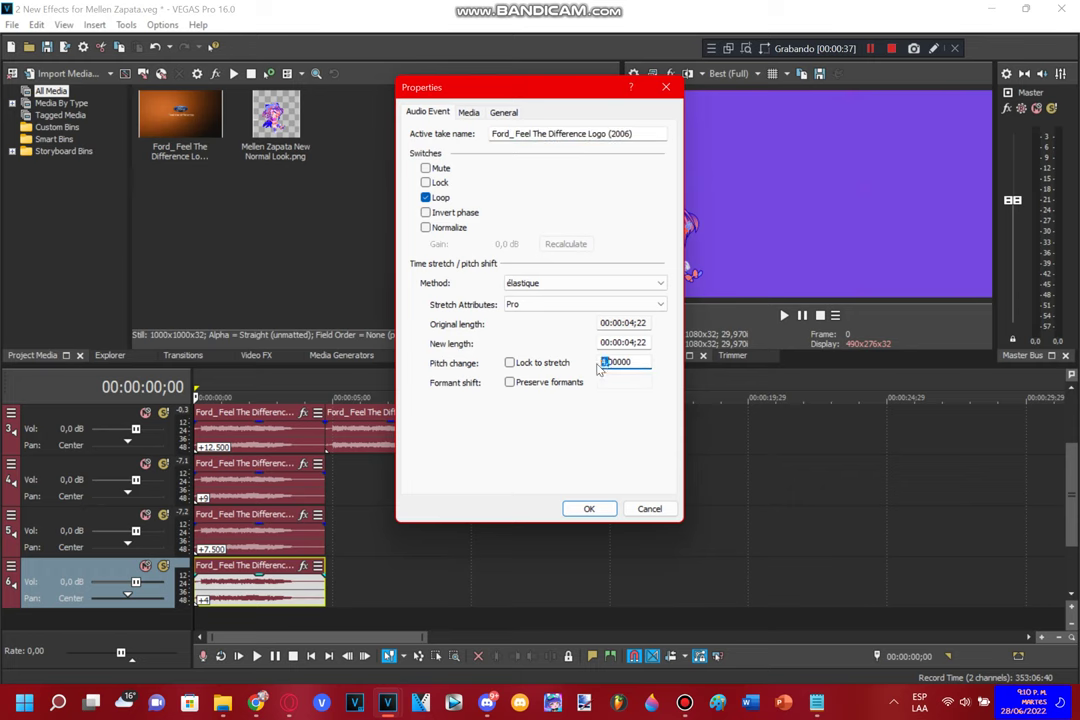
click(589, 508)
Examine the RGB values of the Gradient Map colour points on the second Ford video event of track 2
scroll(981, 441, up, 3)
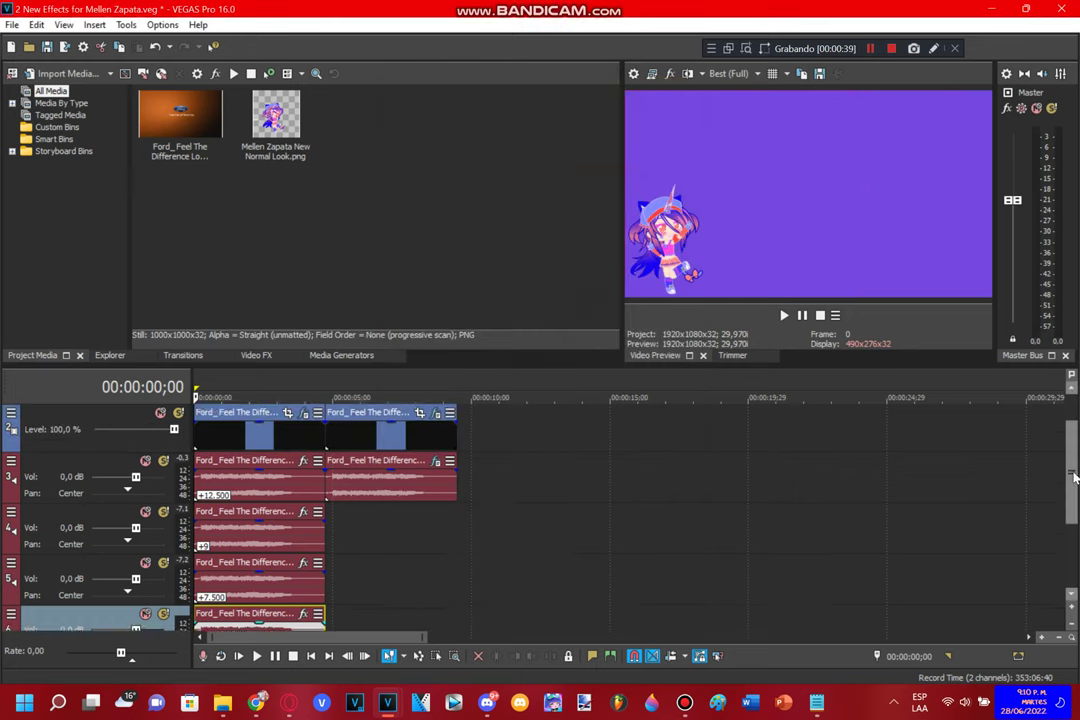
click(323, 446)
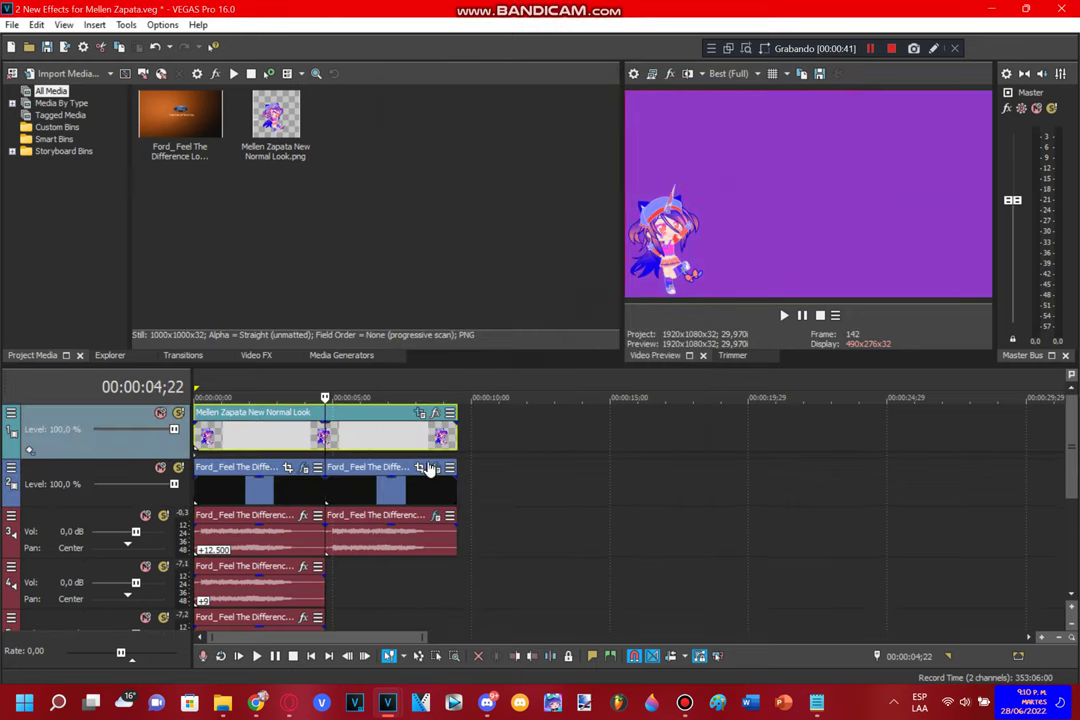
click(436, 469)
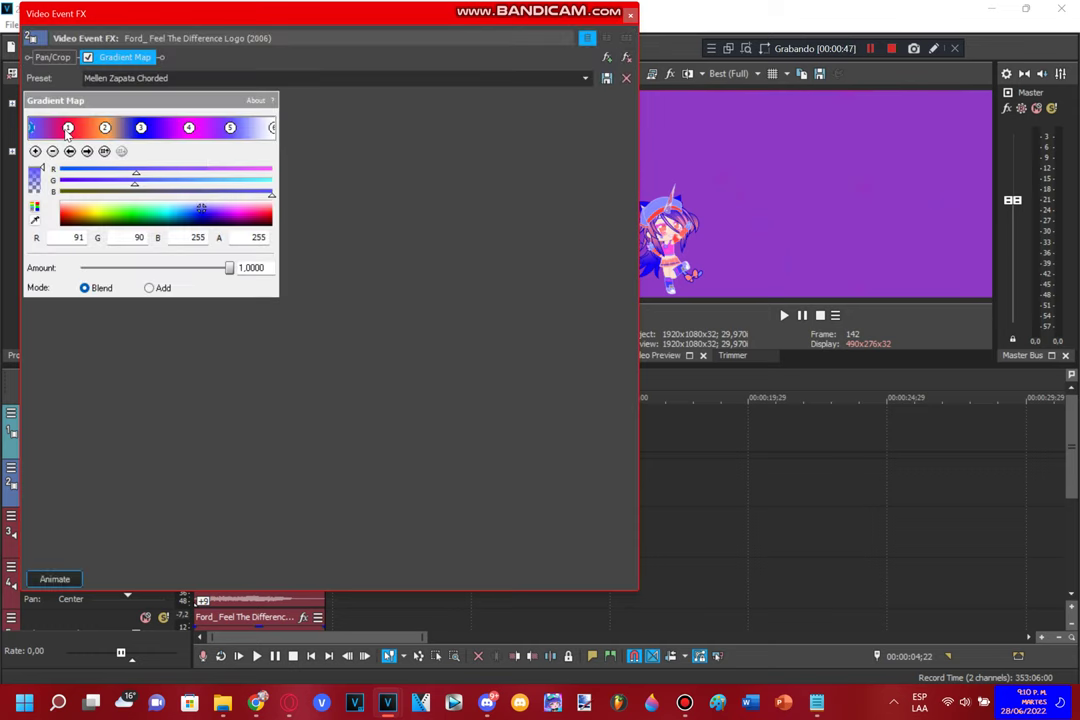
click(67, 129)
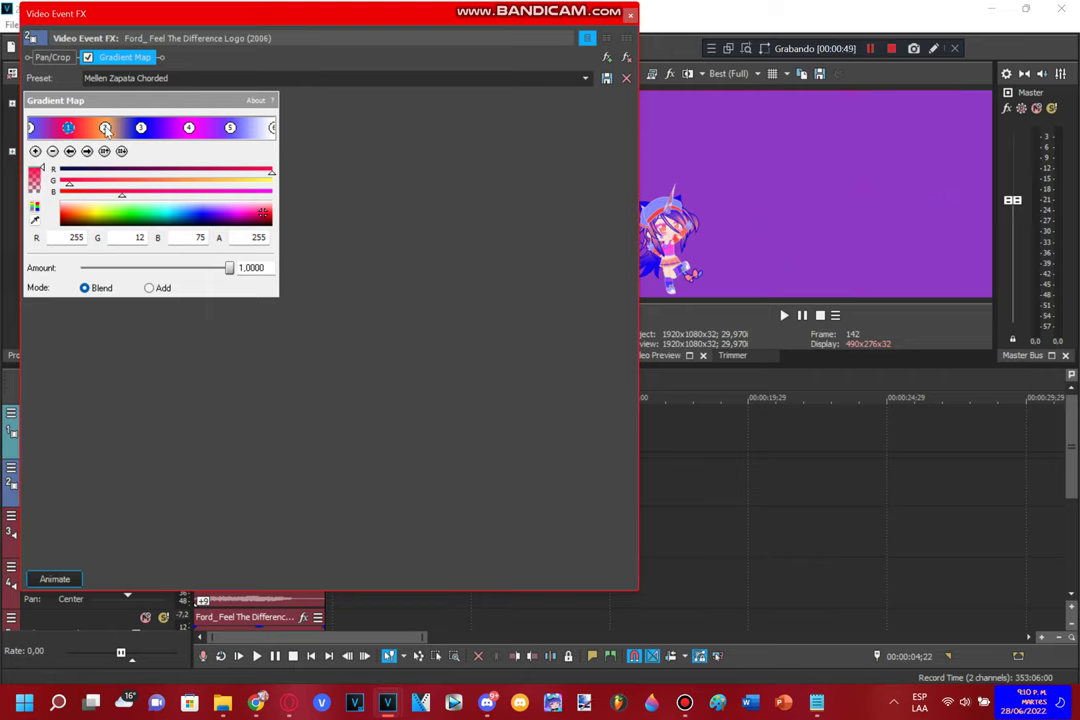
click(105, 129)
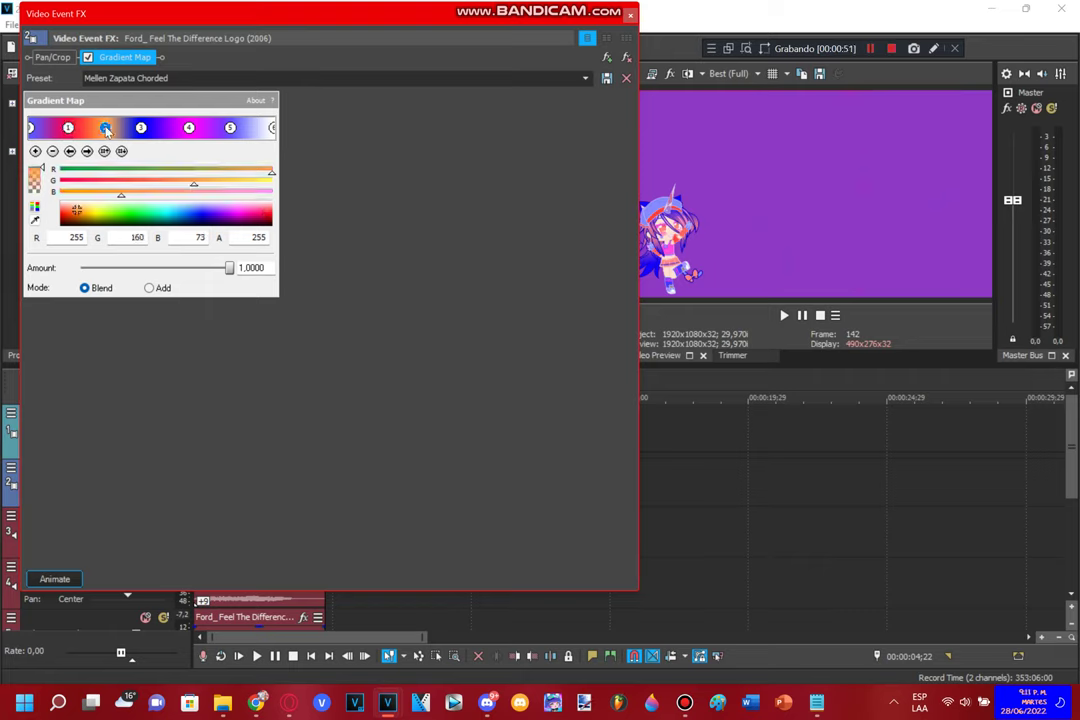
click(141, 129)
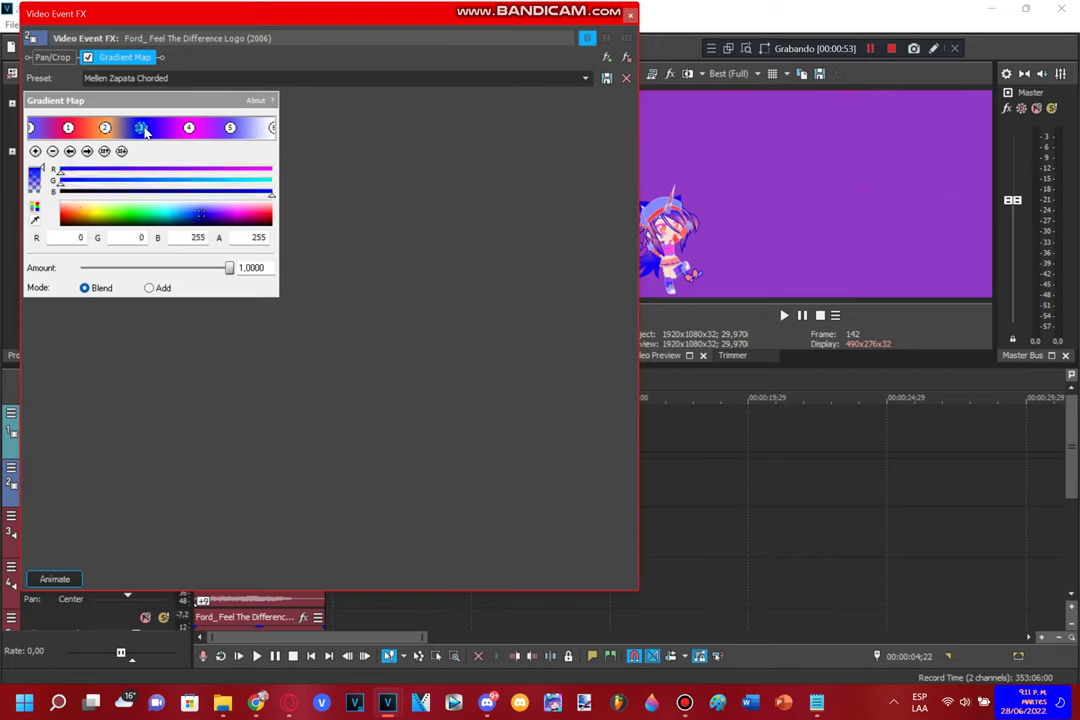
click(189, 129)
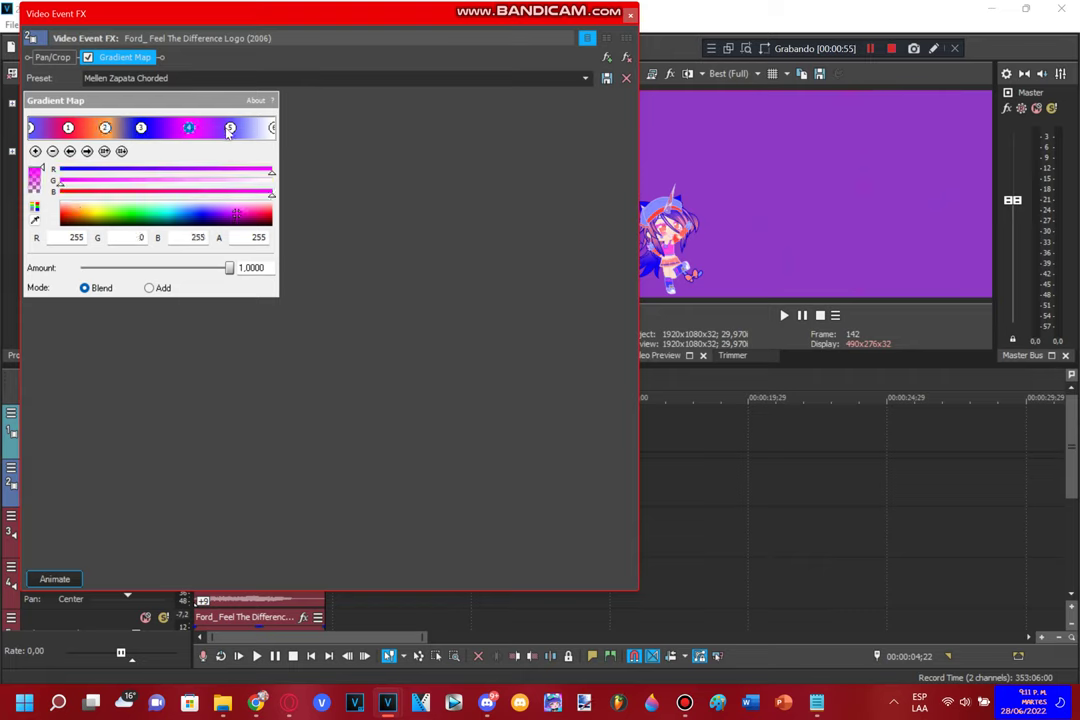
click(230, 129)
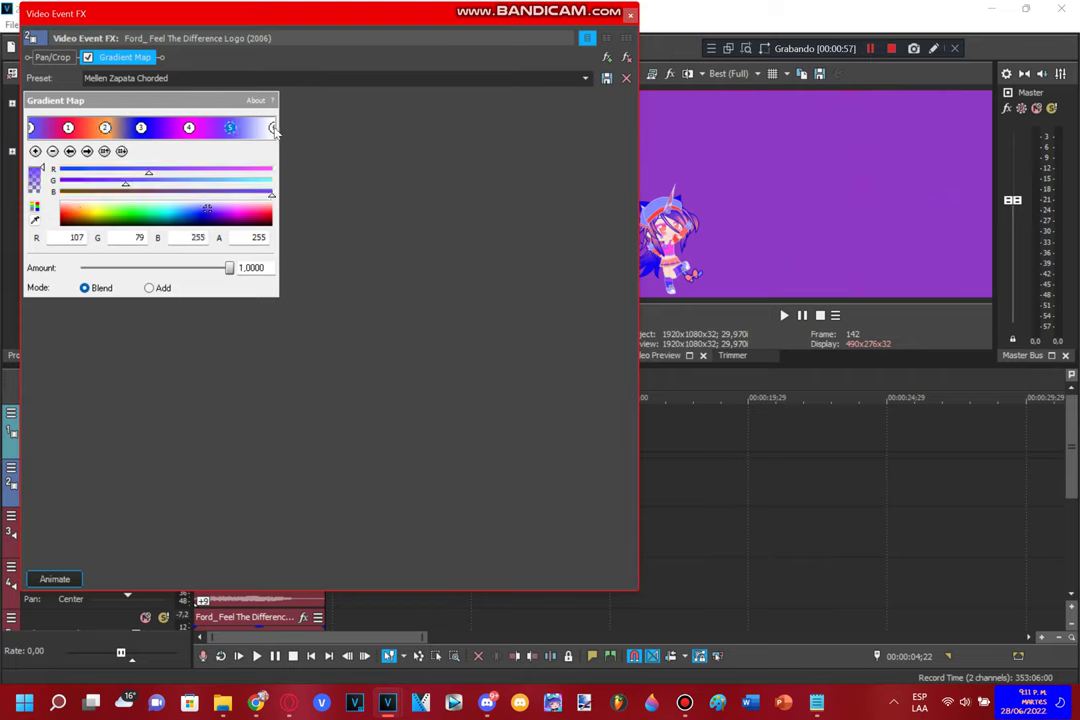
click(630, 14)
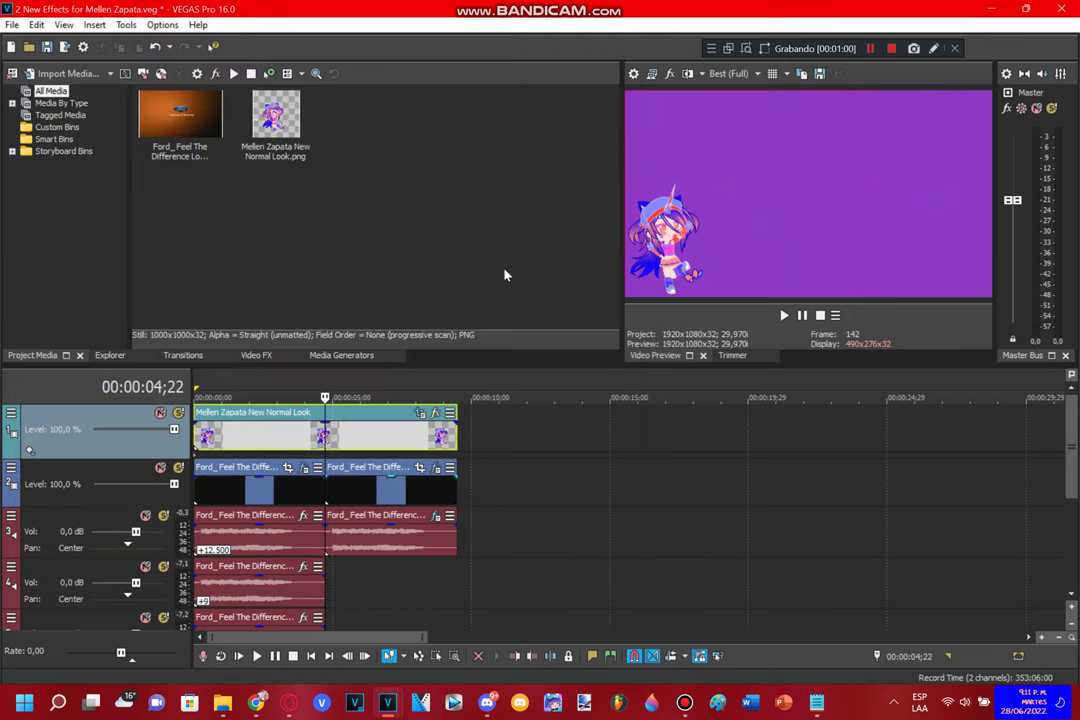
Inspect the Vocodex settings and chord notes applied to the second Ford audio event on track 3
click(437, 517)
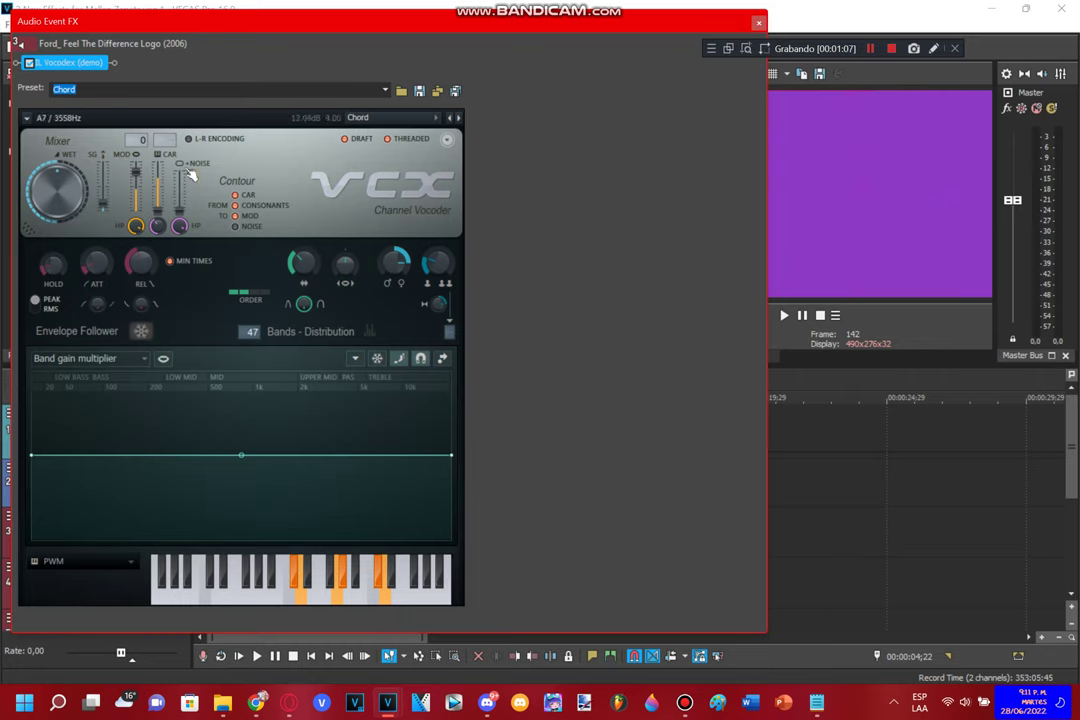
click(758, 23)
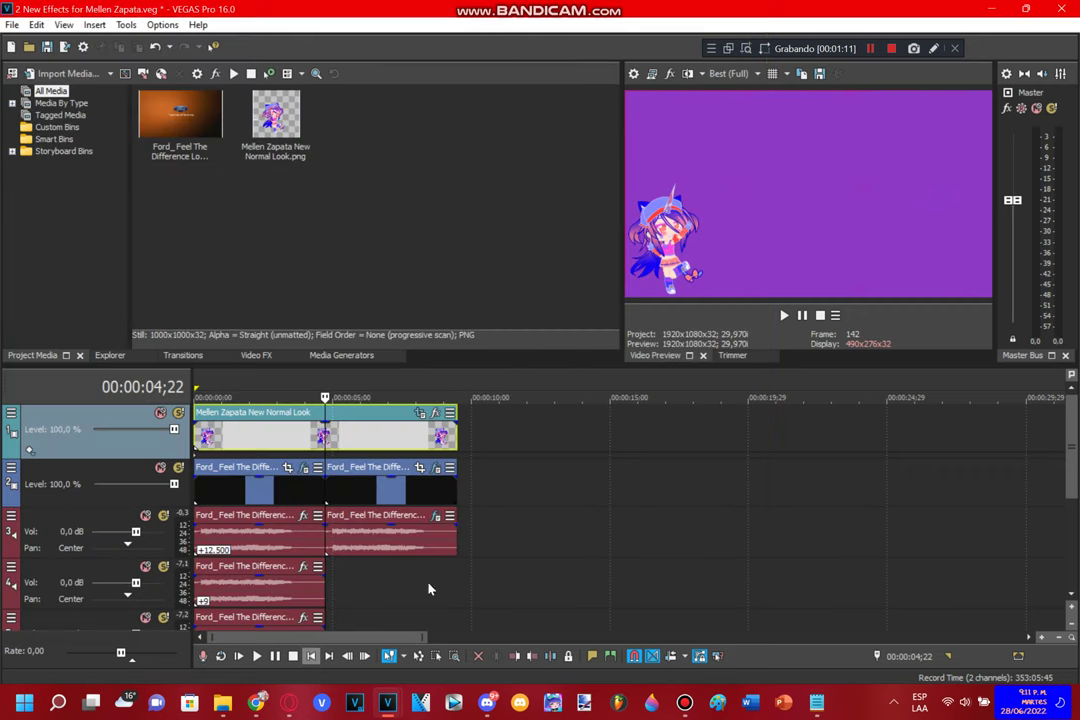
Play the Mellen Zapata project from the beginning of the timeline to preview both effects
key(ctrl+Home)
click(784, 316)
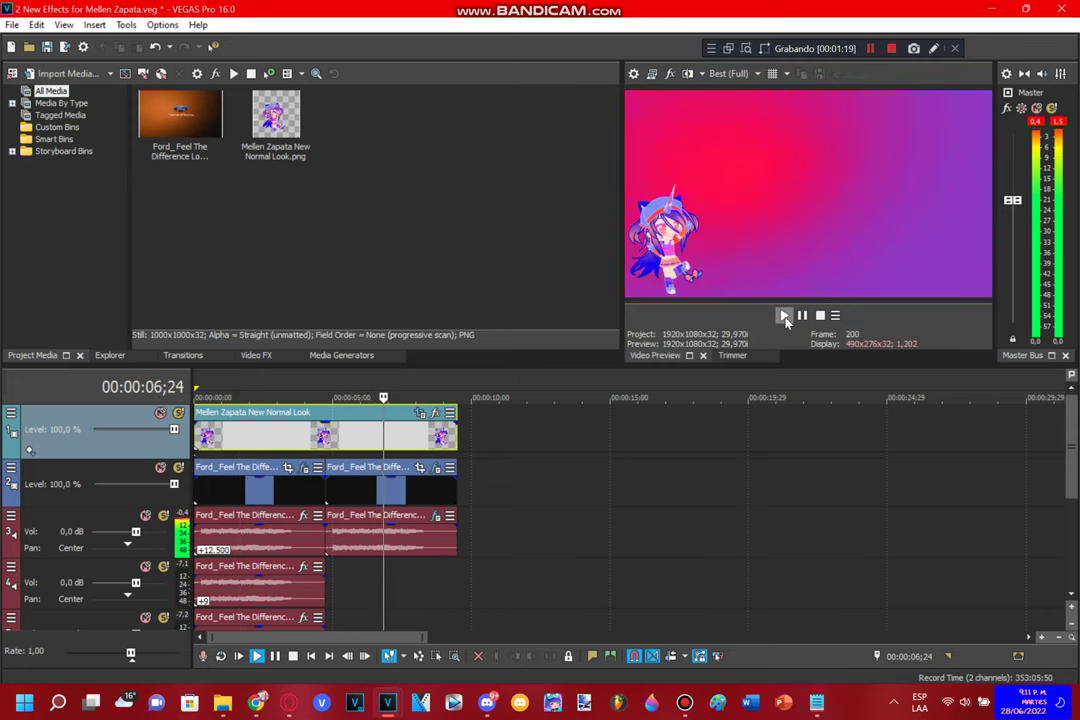
click(870, 48)
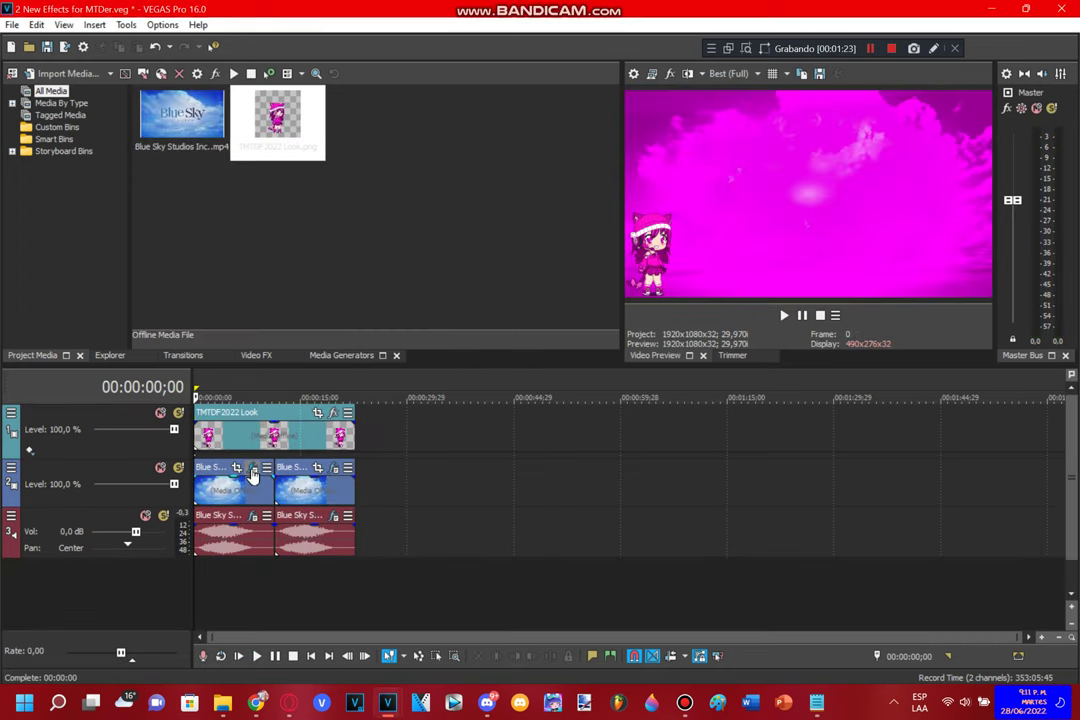
Examine the RGB values of the Gradient Map colour points on the first Blue Sky video event
click(253, 470)
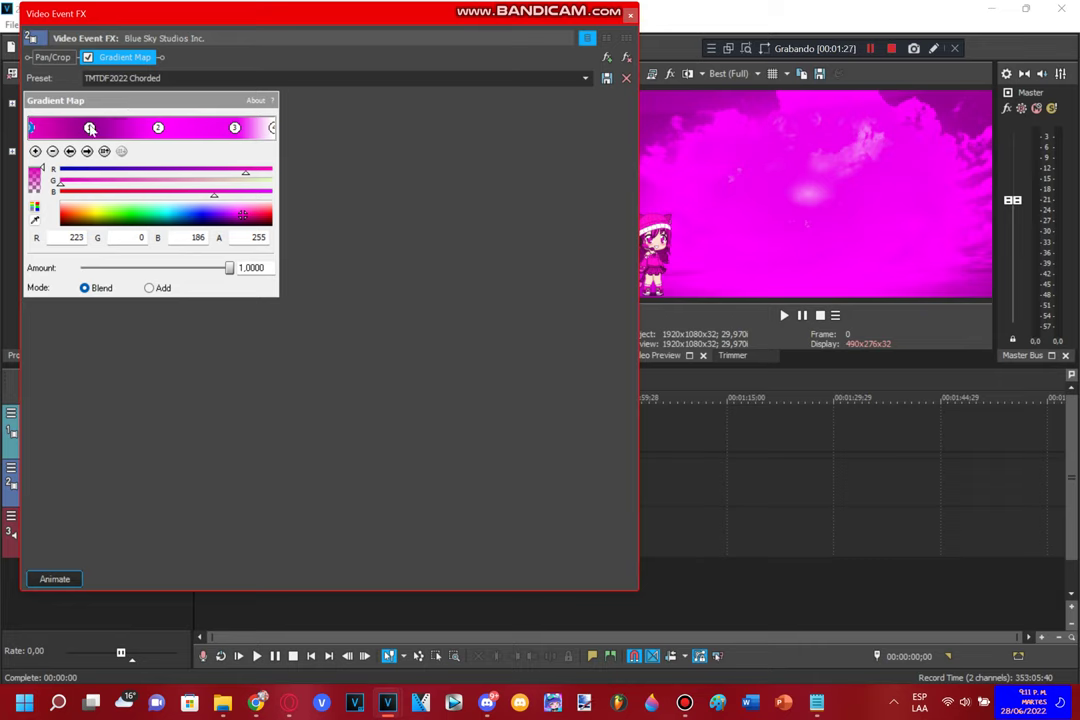
click(90, 128)
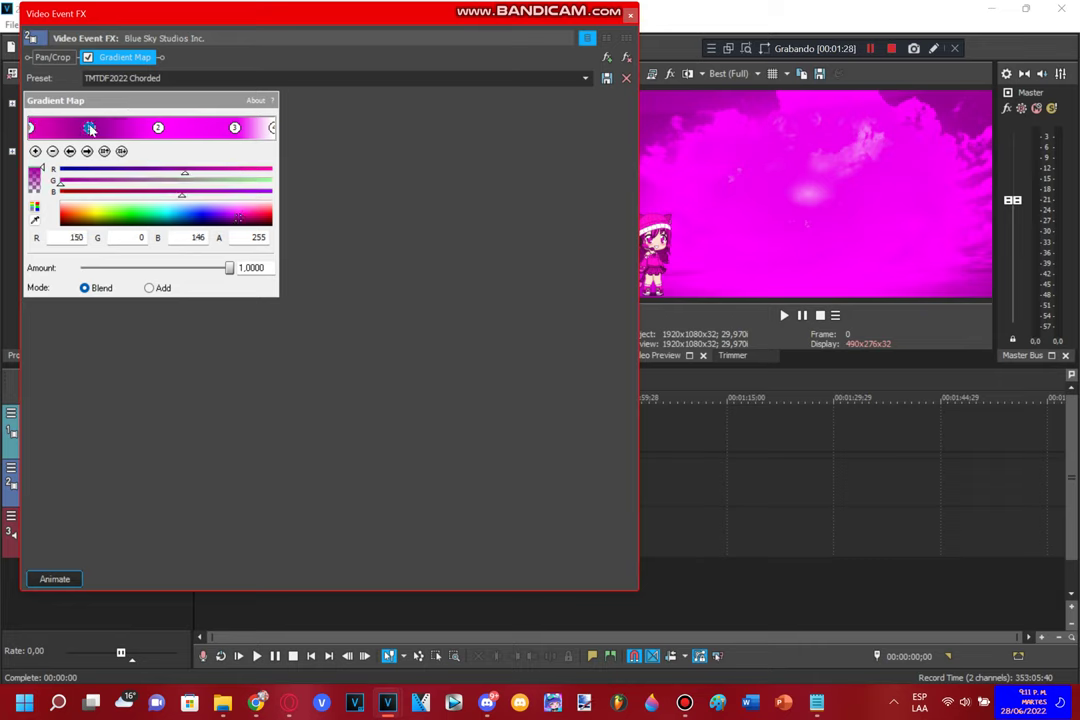
click(157, 128)
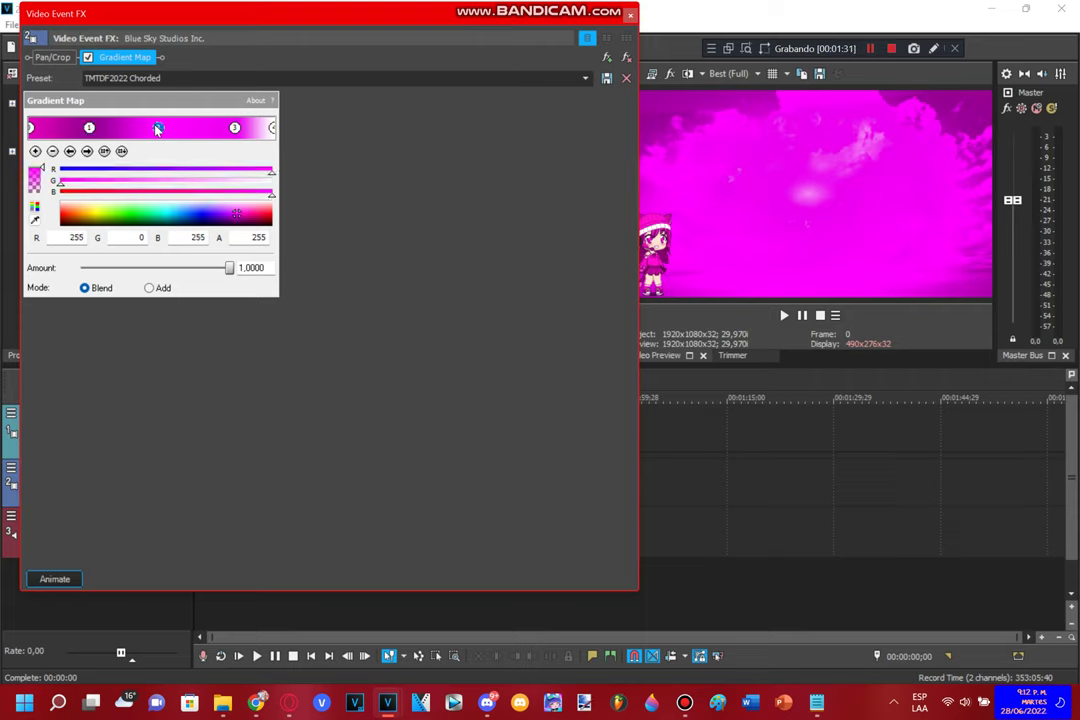
click(235, 129)
click(273, 129)
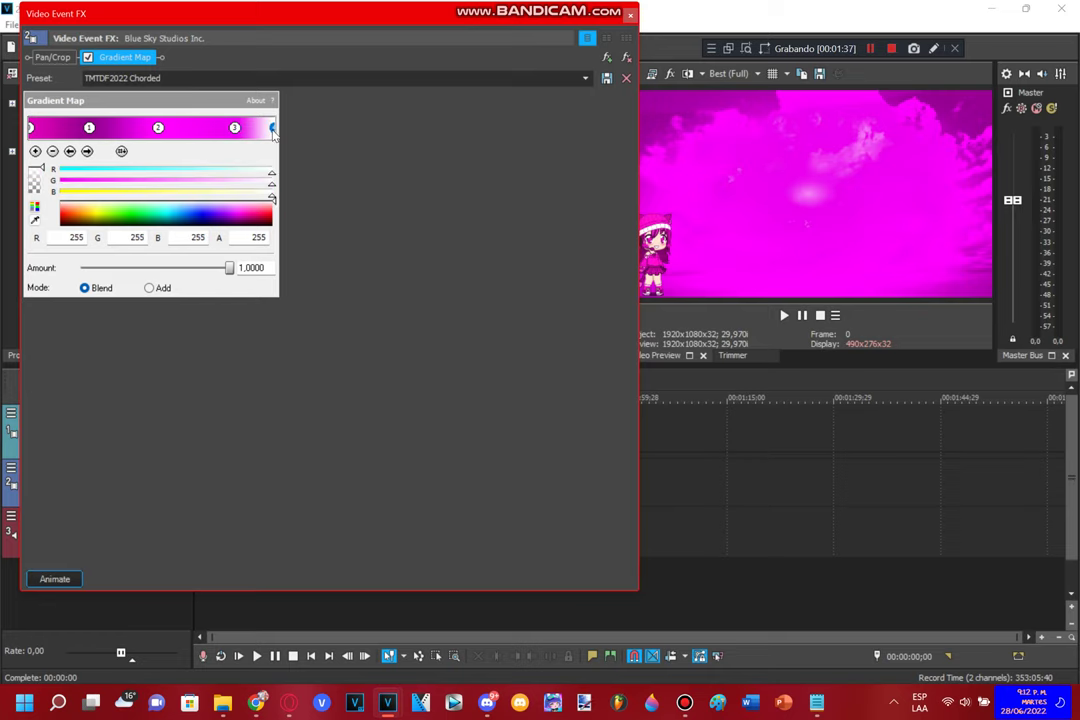
click(630, 15)
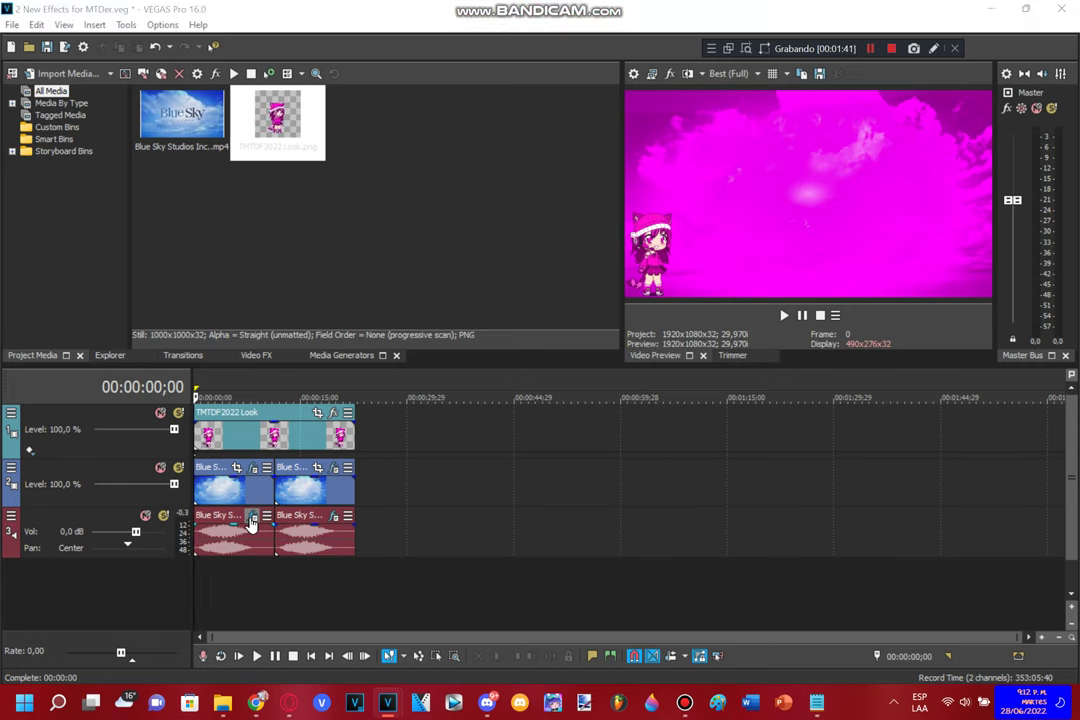
Inspect the Vocodex settings and chord notes applied to the first Blue Sky audio event
click(252, 519)
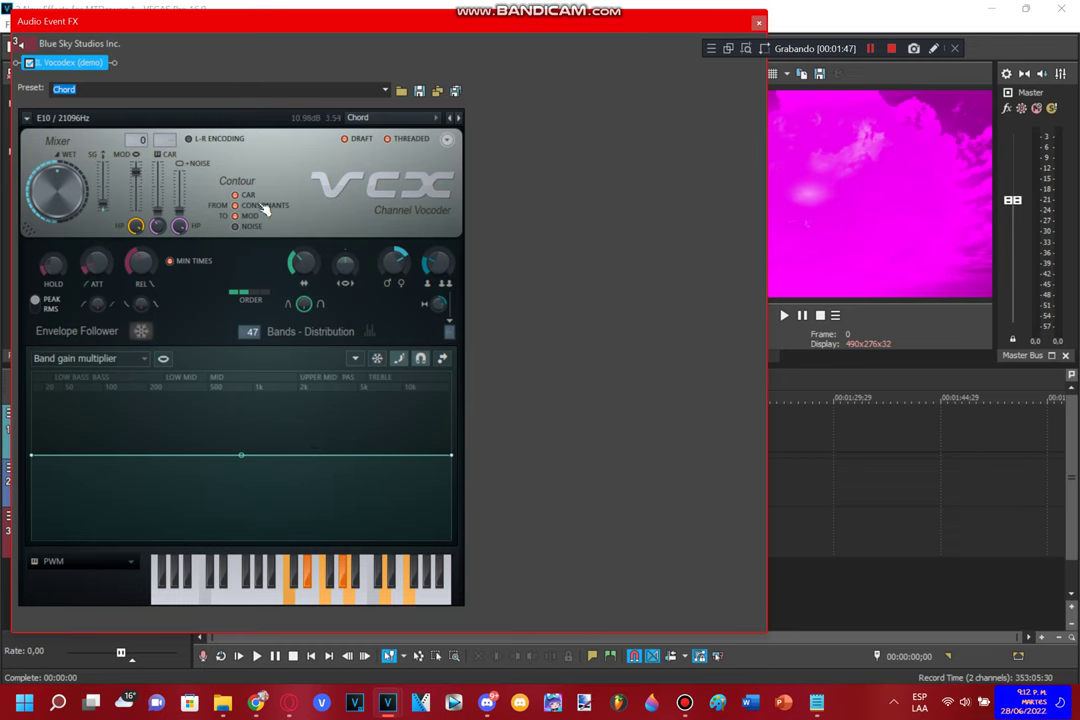
click(758, 21)
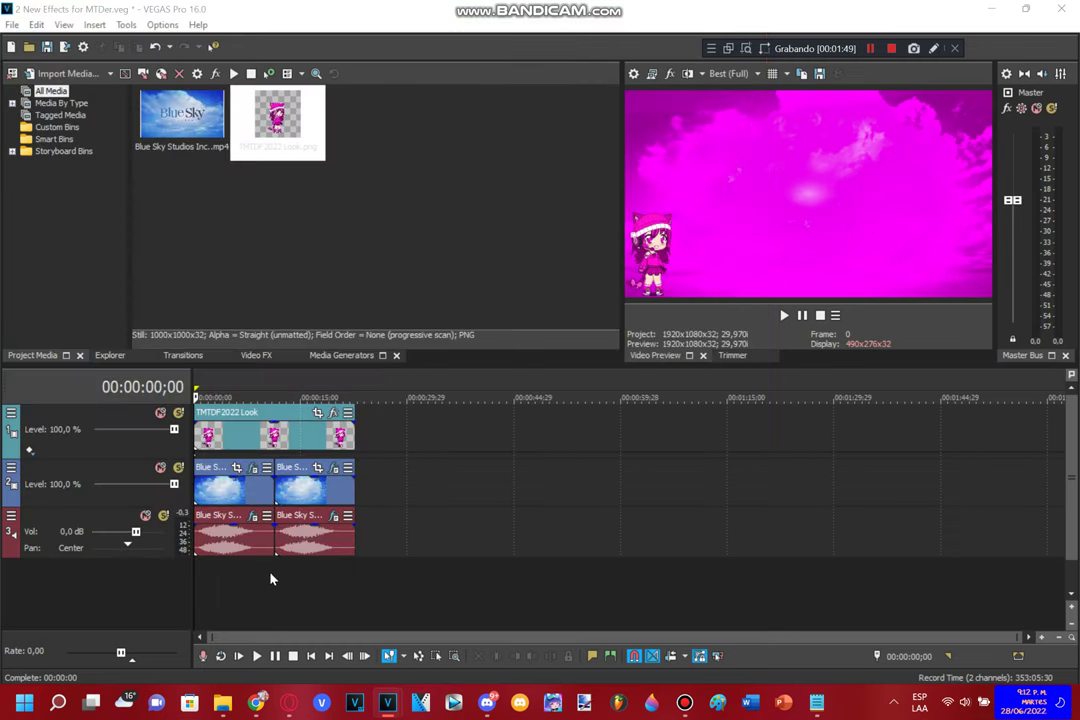
Examine the RGB values of the Gradient Map colour points on the second Blue Sky video event
click(275, 577)
click(333, 468)
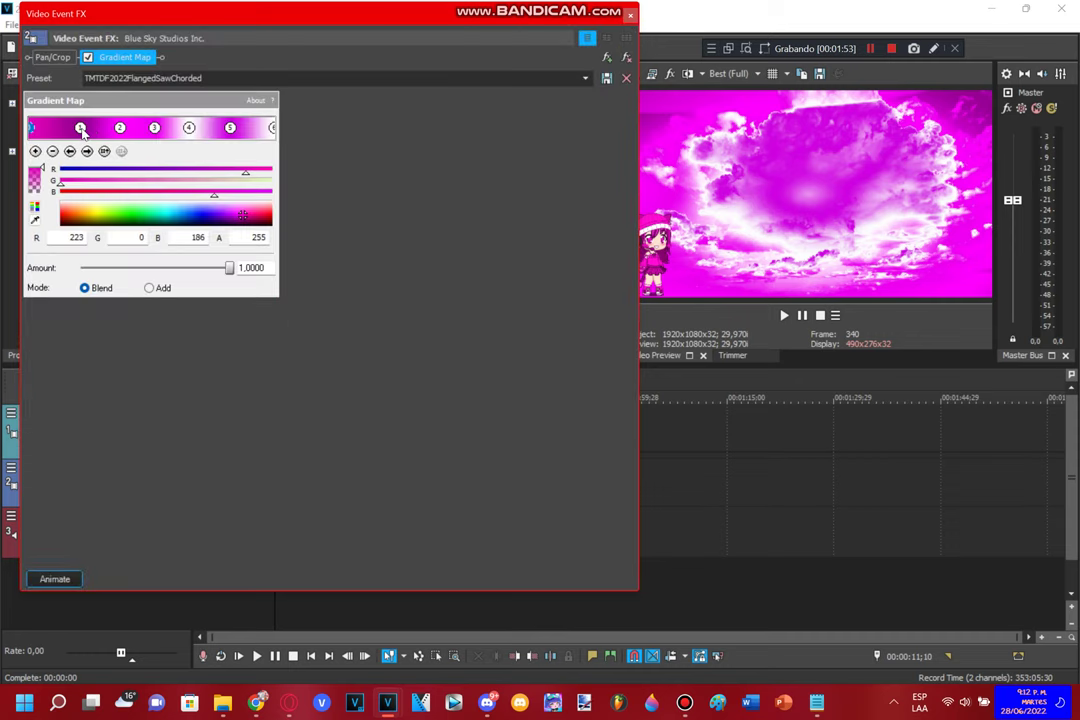
click(81, 128)
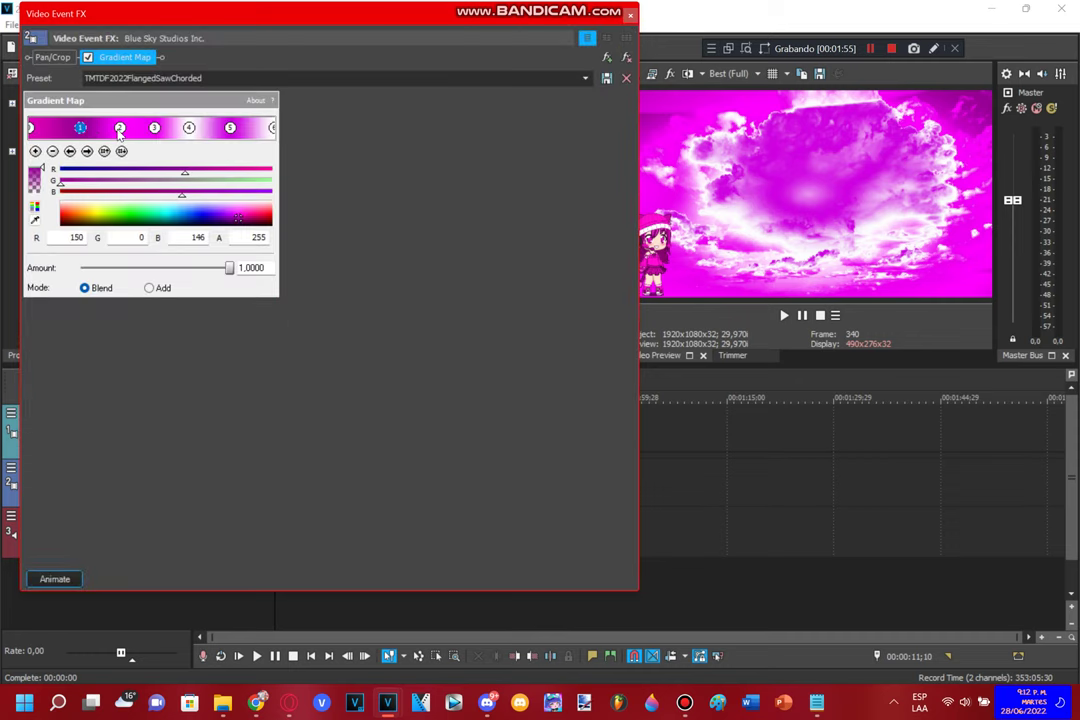
click(119, 129)
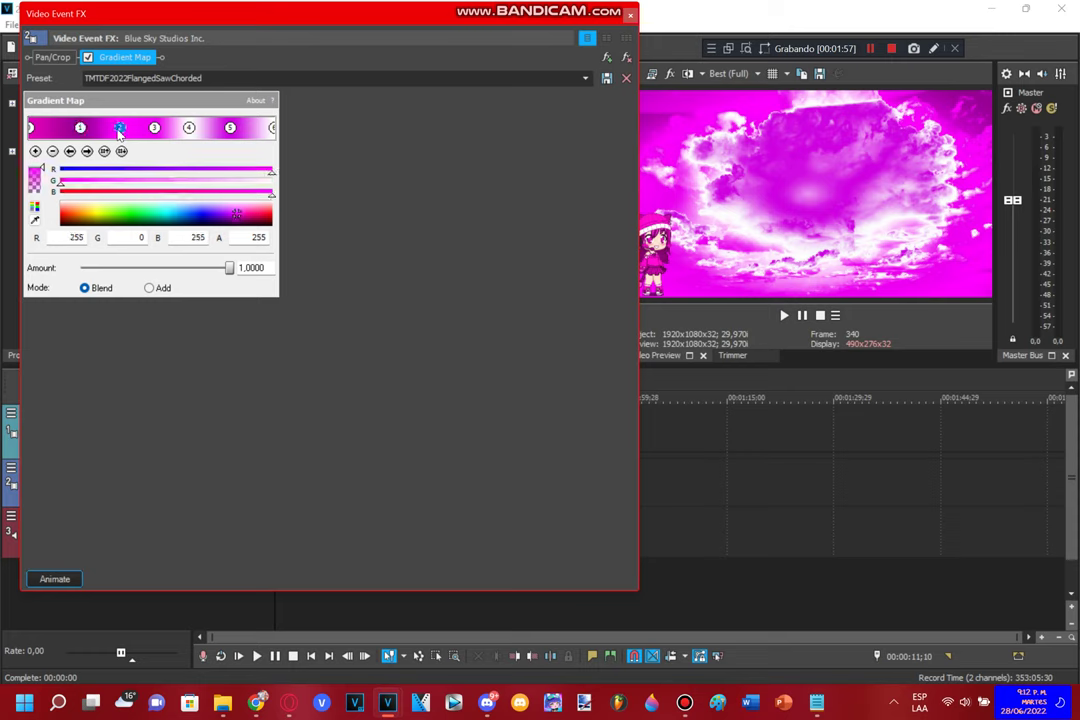
click(155, 129)
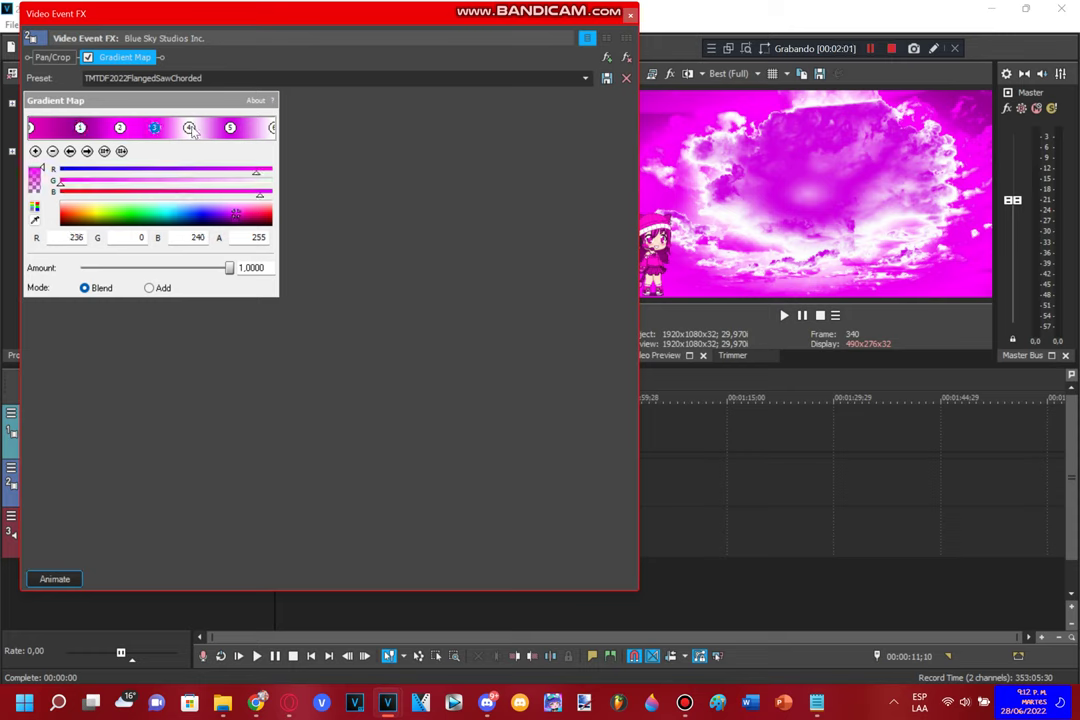
click(190, 129)
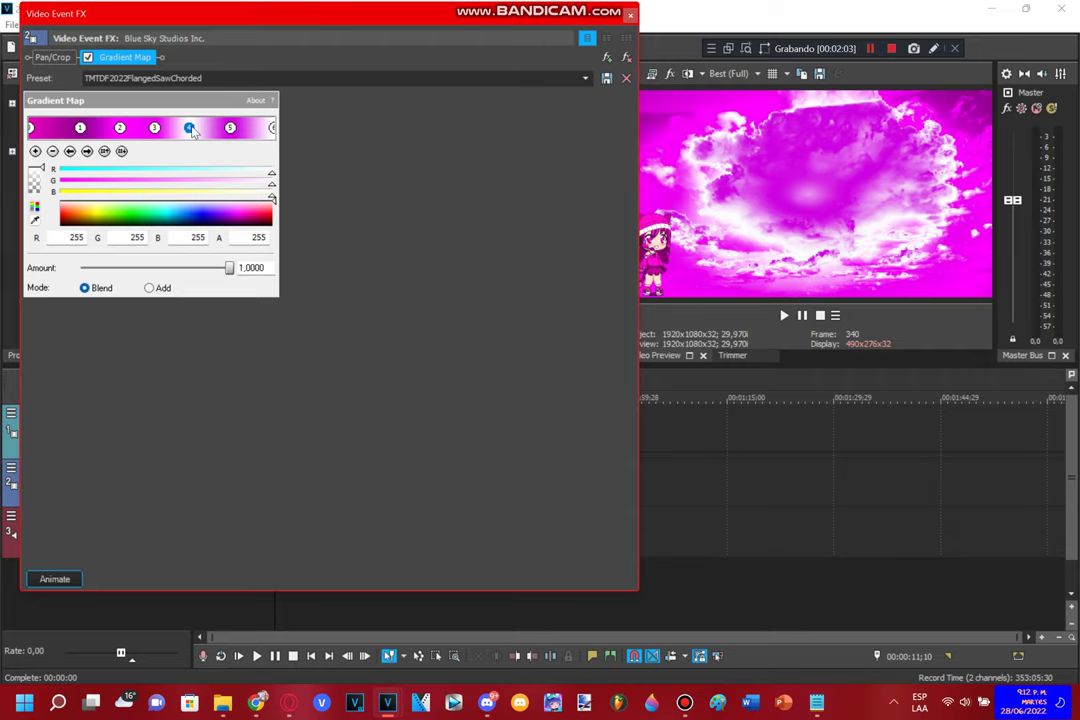
click(231, 129)
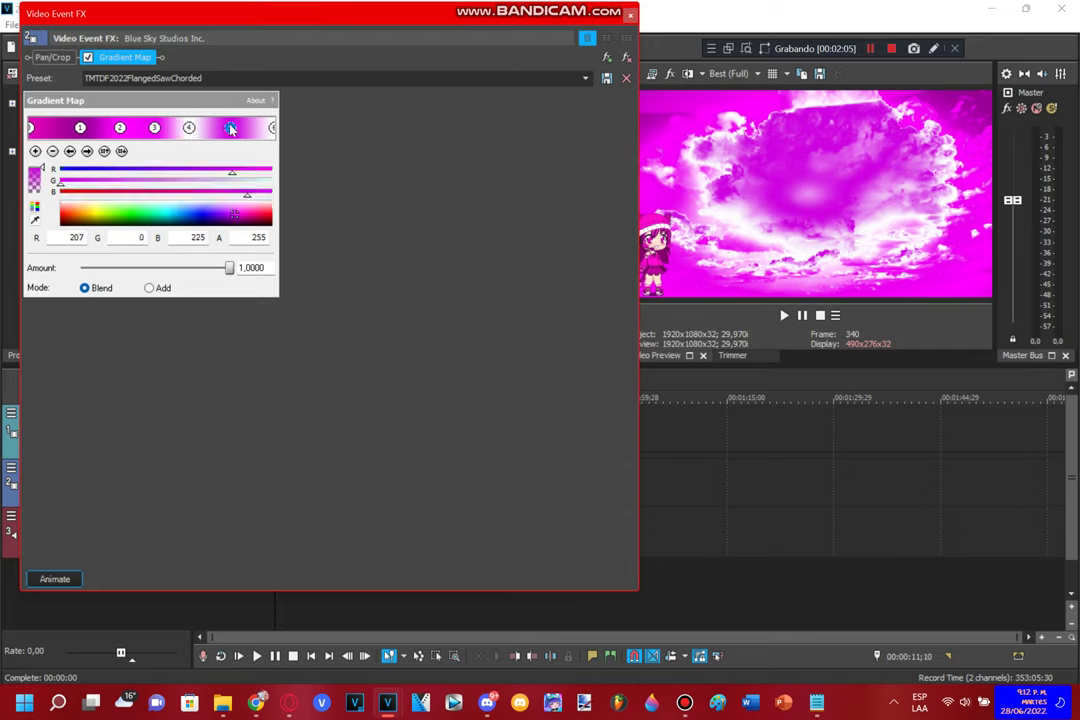
click(274, 129)
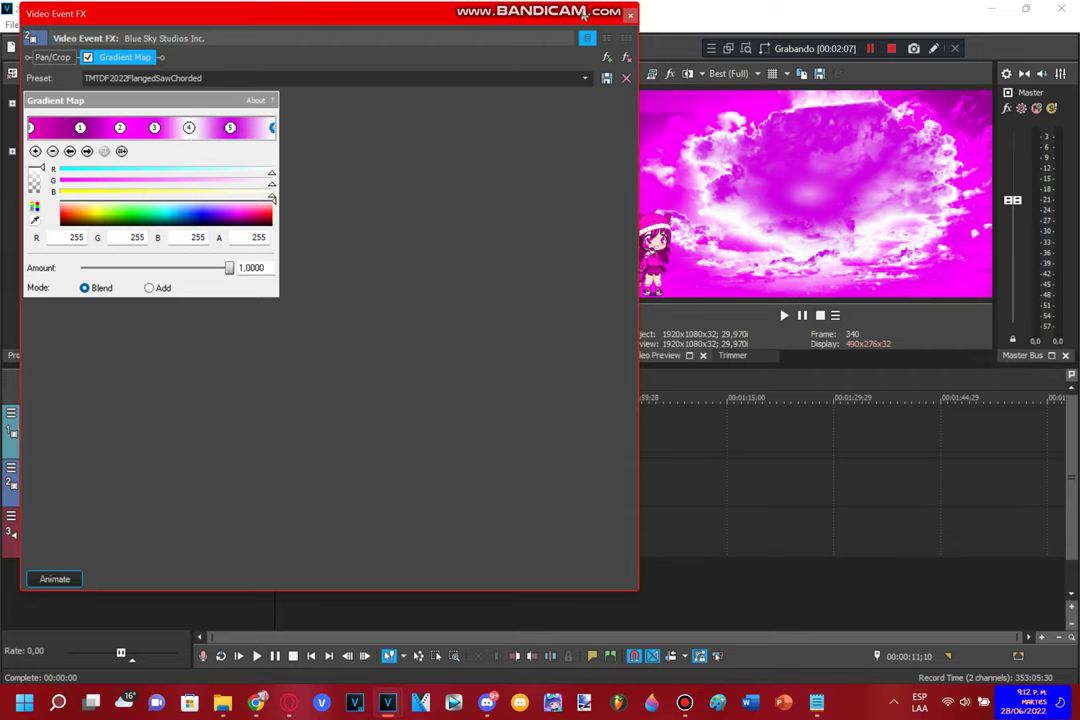
Inspect the Vocodex settings and chord notes applied to the second Blue Sky audio event
click(632, 14)
click(330, 515)
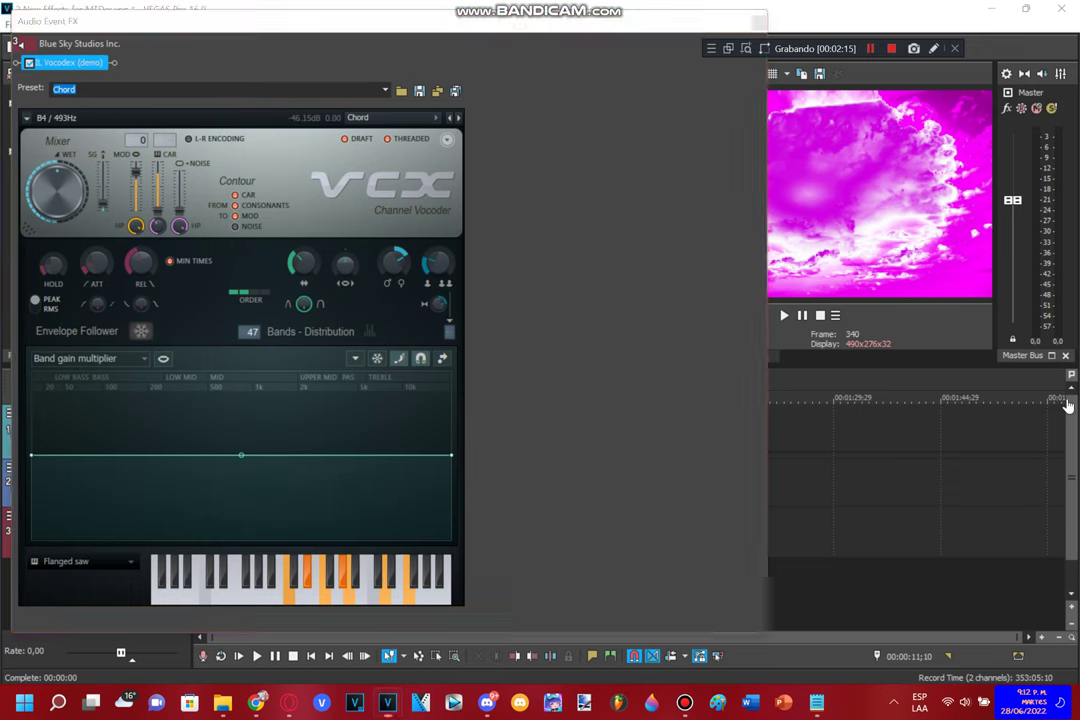
click(757, 21)
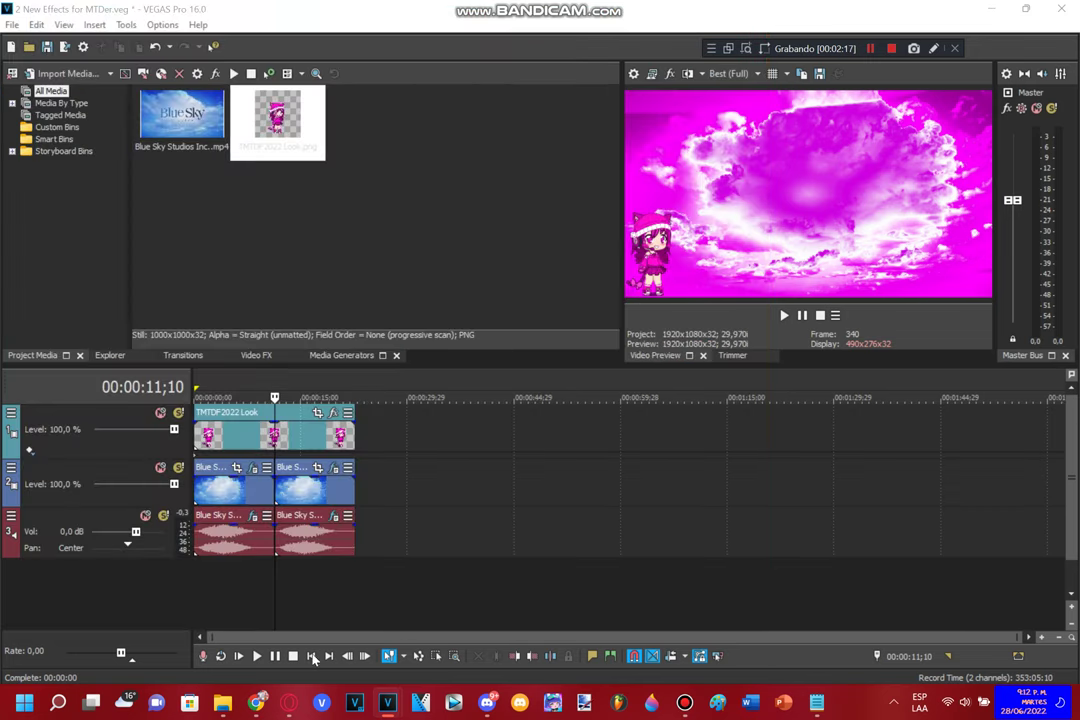
Play the Blue Sky project from the beginning of the timeline to preview both effects
click(310, 656)
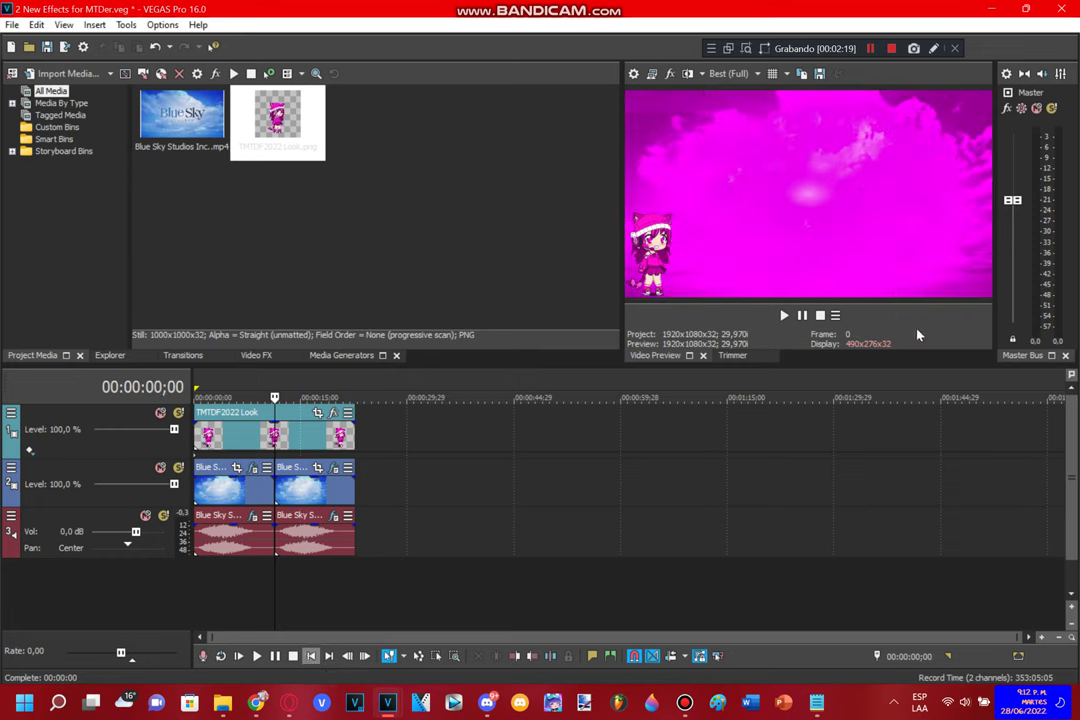
click(785, 315)
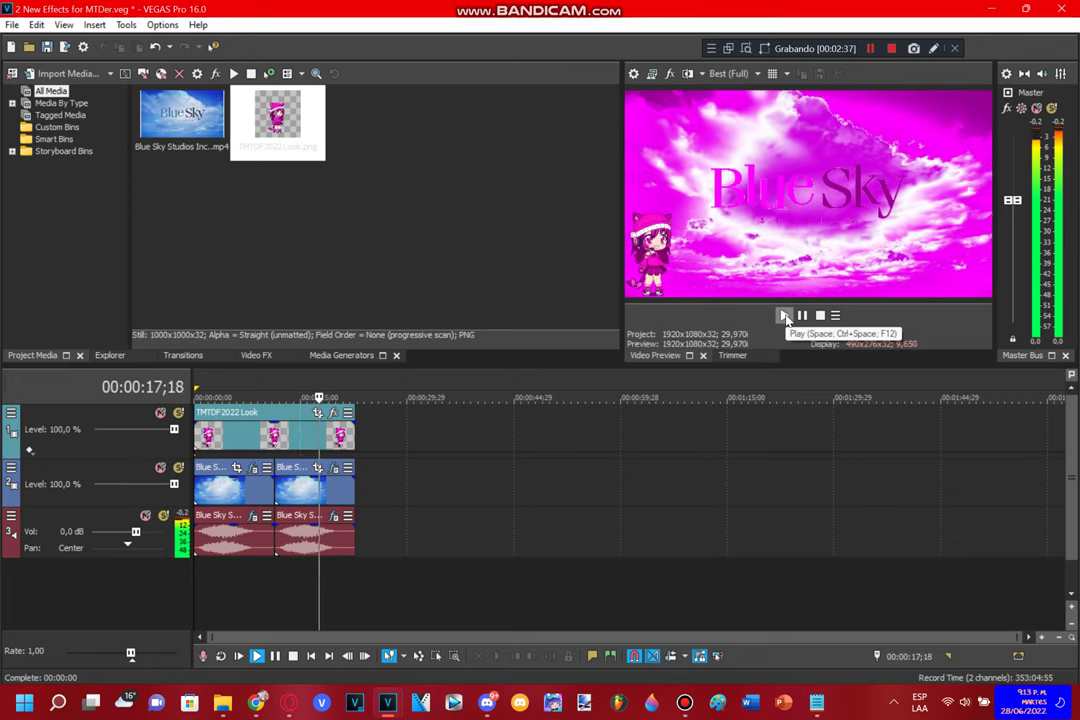
click(871, 48)
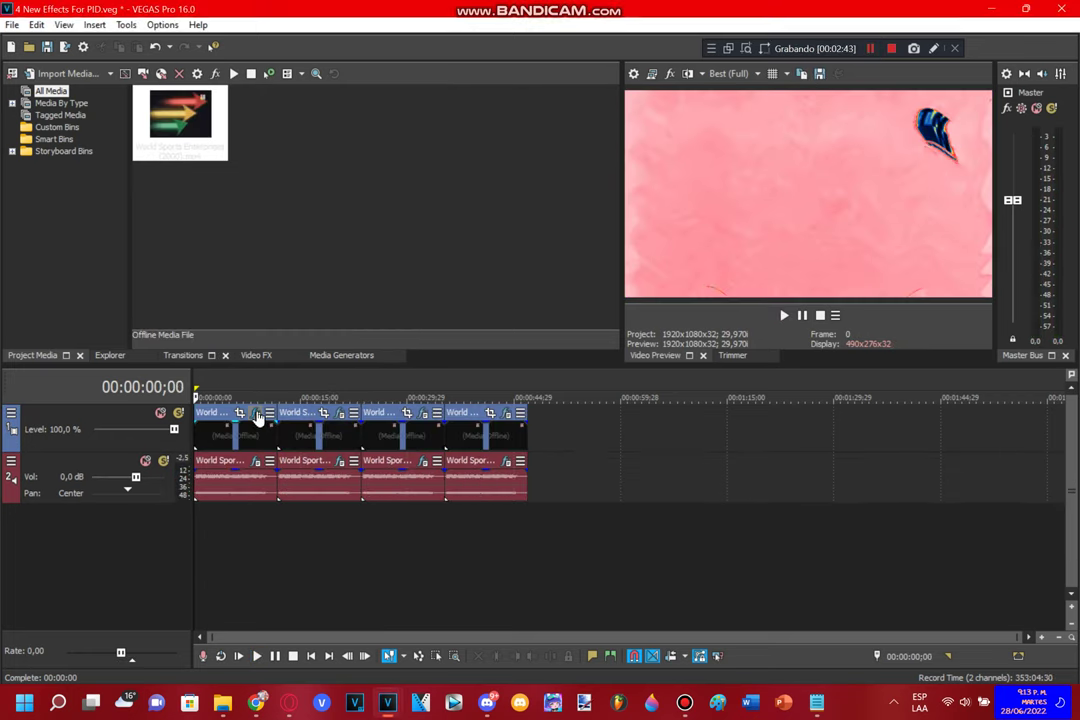
Examine the RGB values of the Gradient Map colour points on the first World Sports Enterprises video event
click(256, 413)
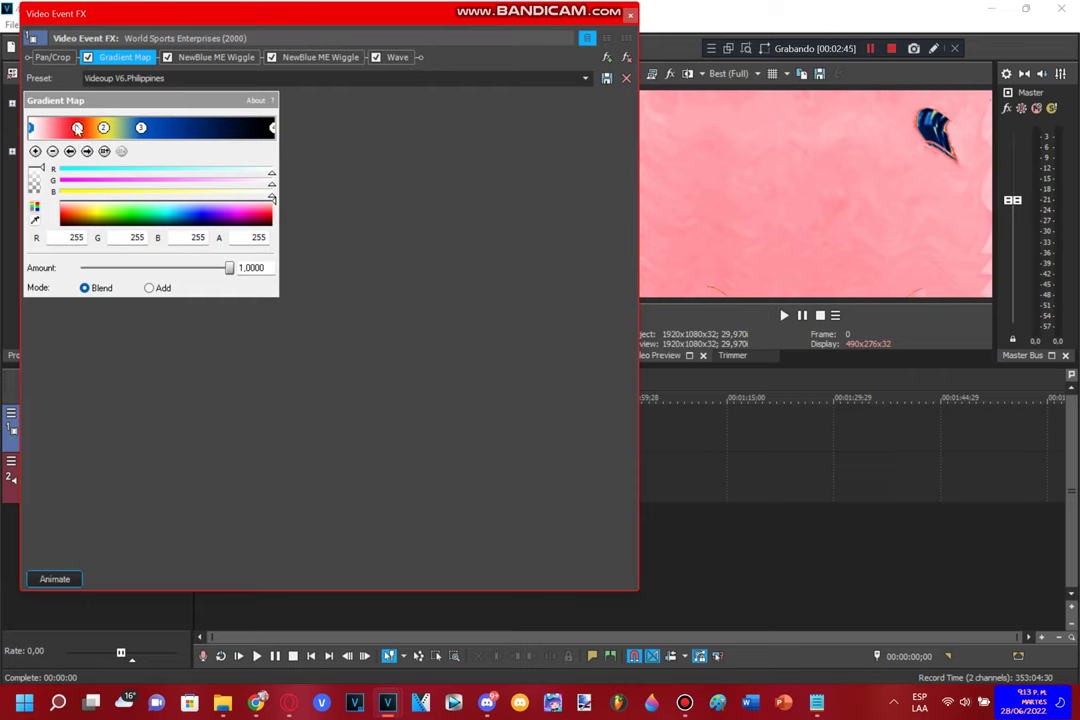
click(77, 128)
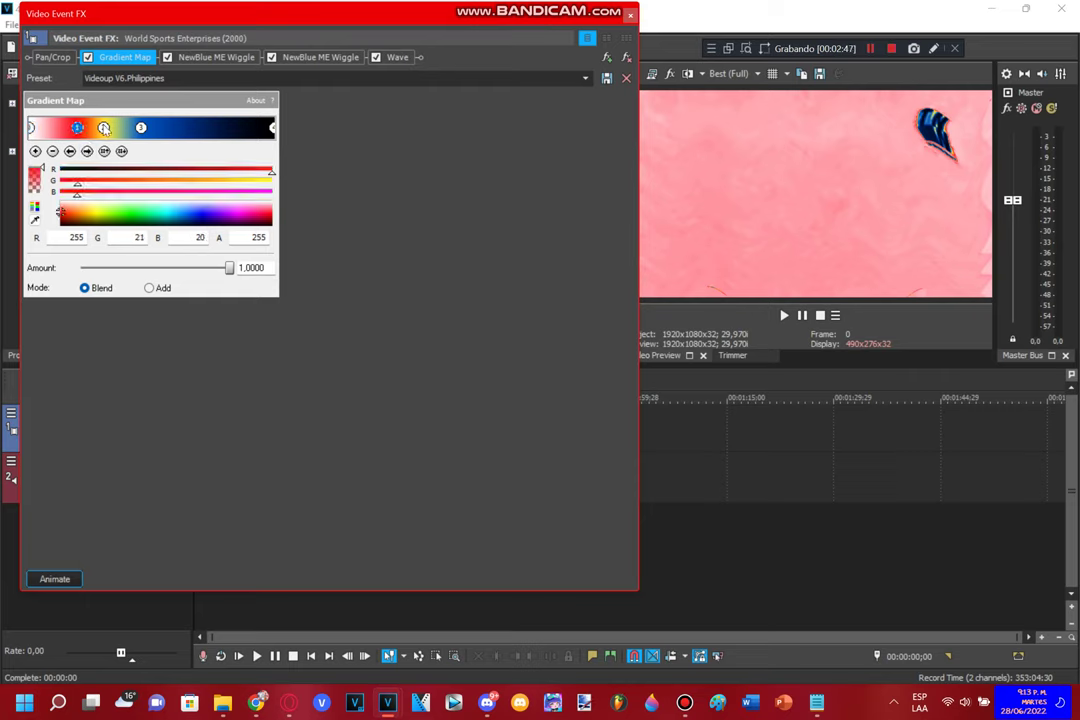
click(104, 128)
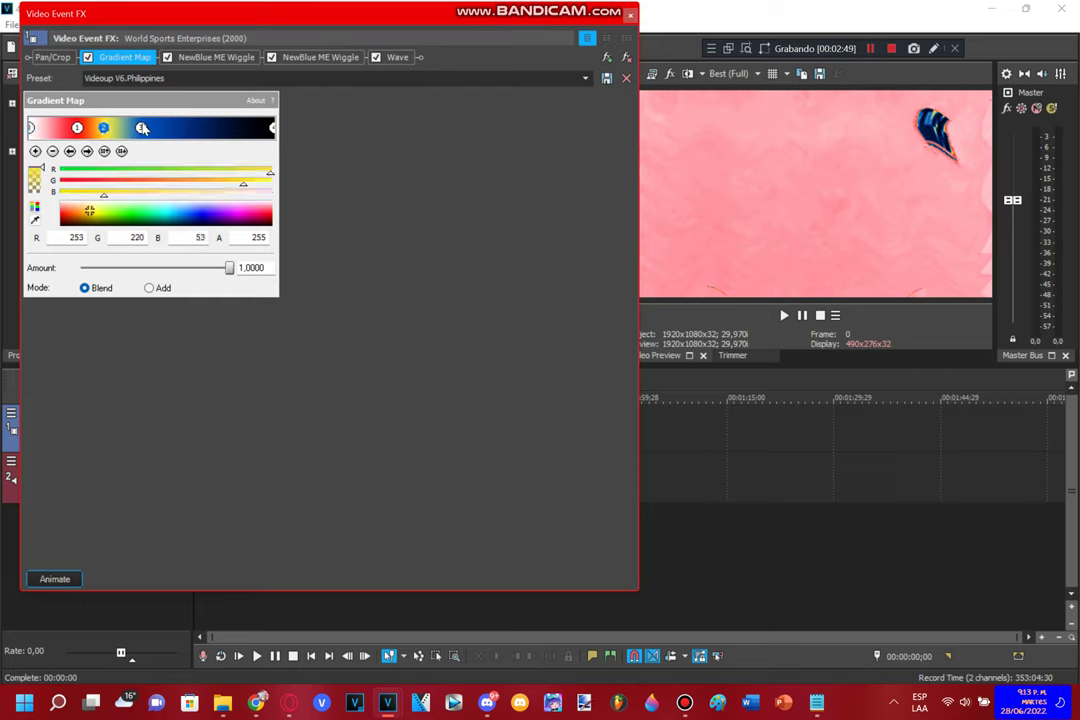
click(142, 128)
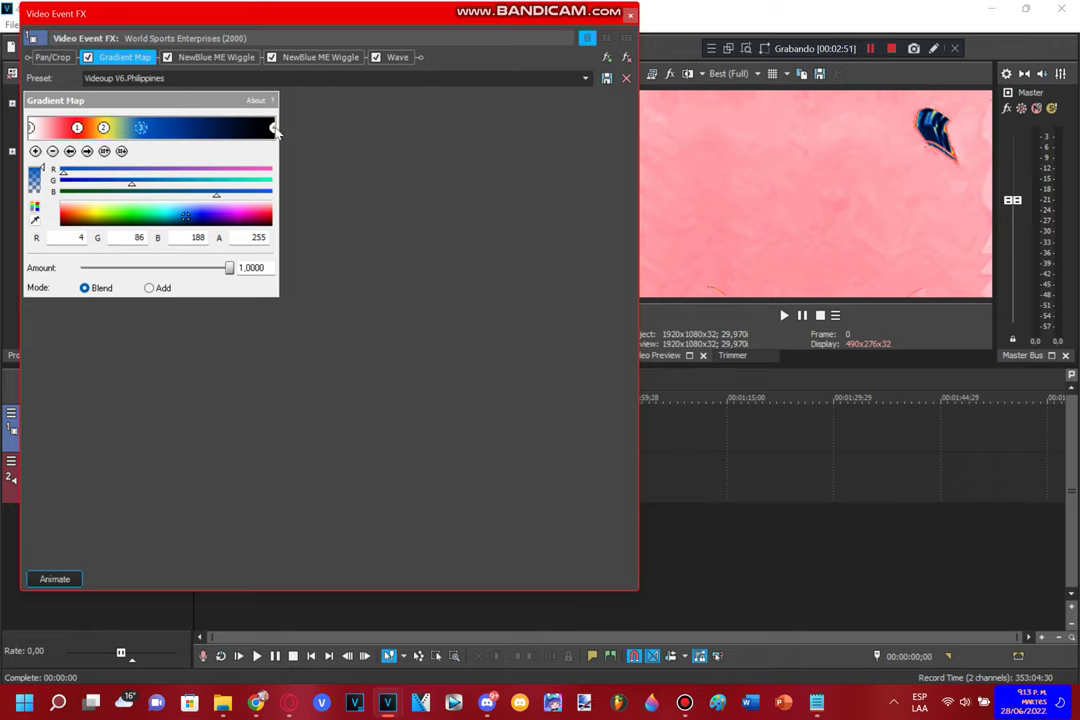
click(274, 128)
Inspect the two NewBlue ME Wiggle effects and the Wave values on the first World Sports Enterprises video event
click(222, 58)
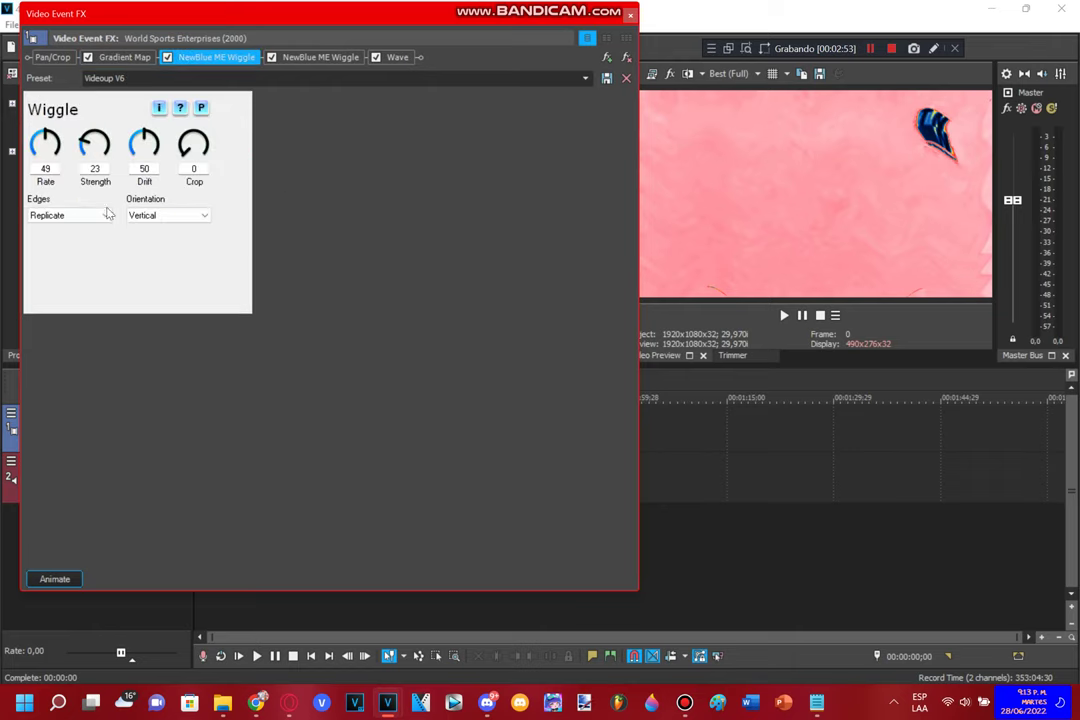
click(340, 60)
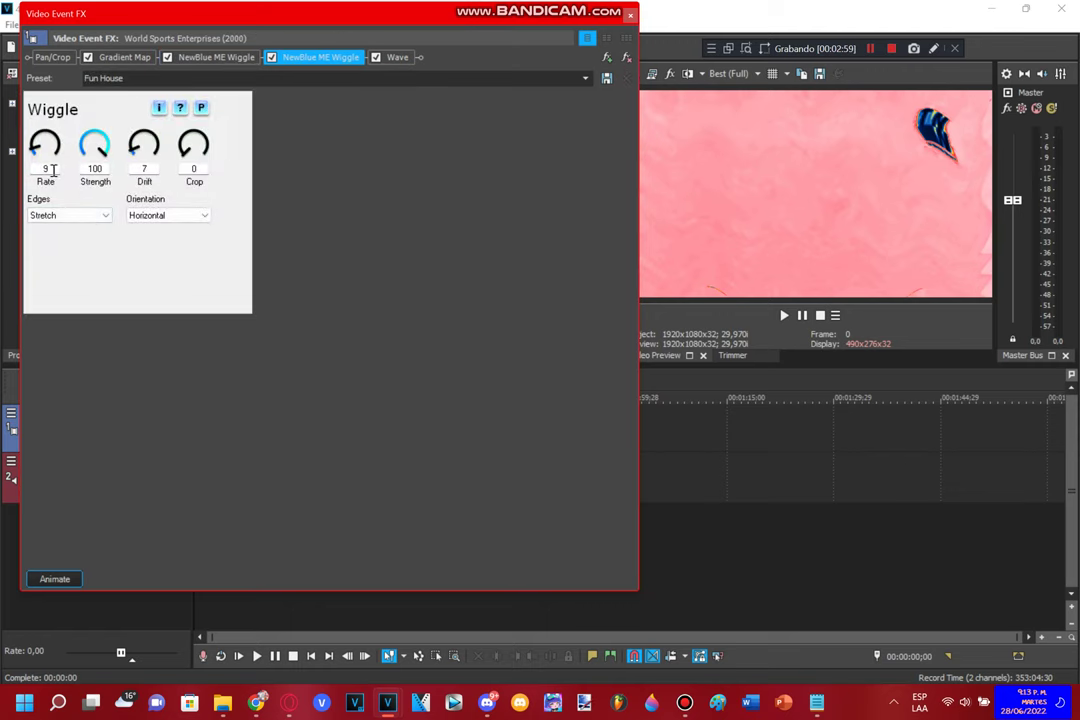
click(405, 58)
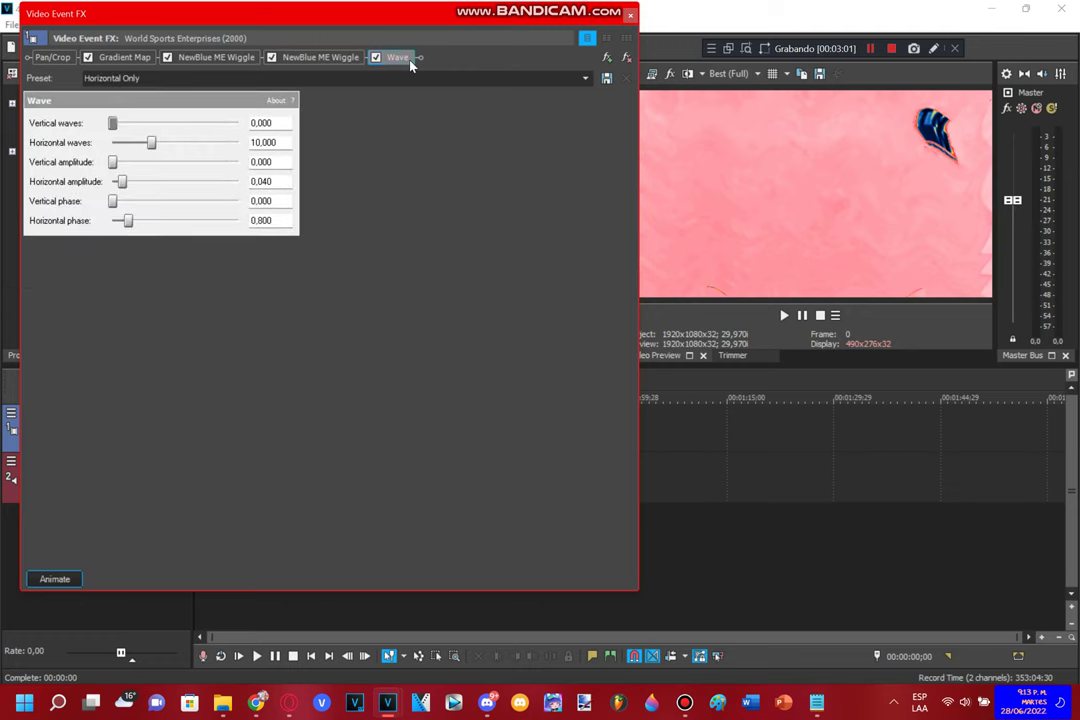
double_click(285, 122)
double_click(280, 143)
double_click(273, 162)
double_click(283, 181)
double_click(272, 201)
double_click(266, 220)
click(263, 221)
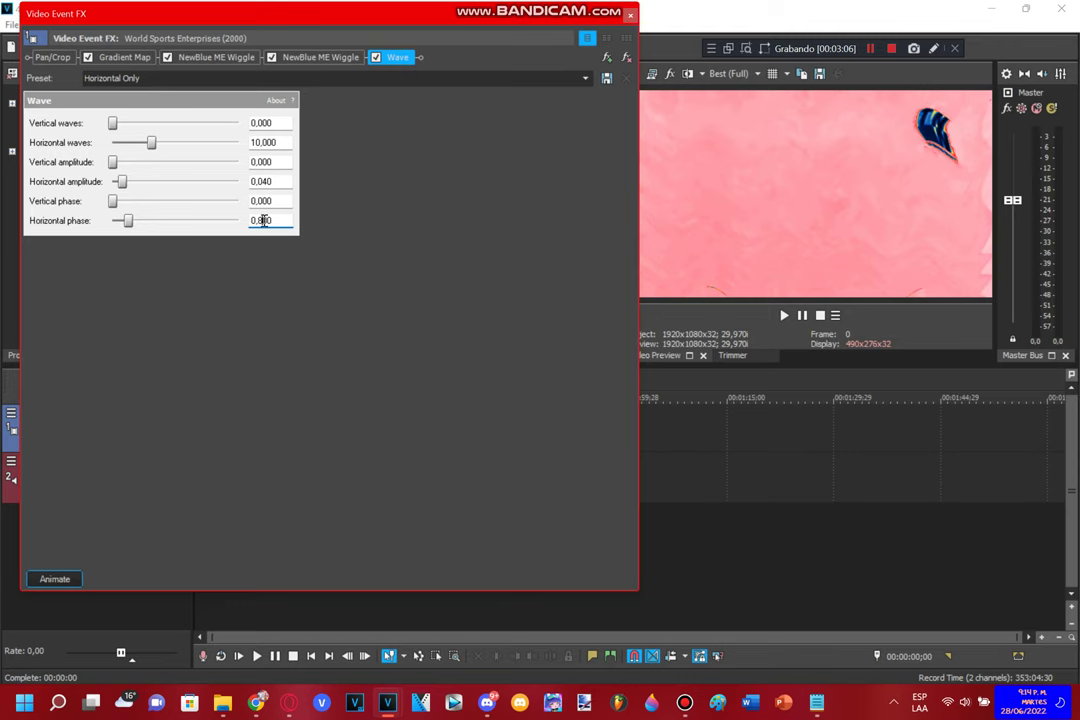
click(630, 14)
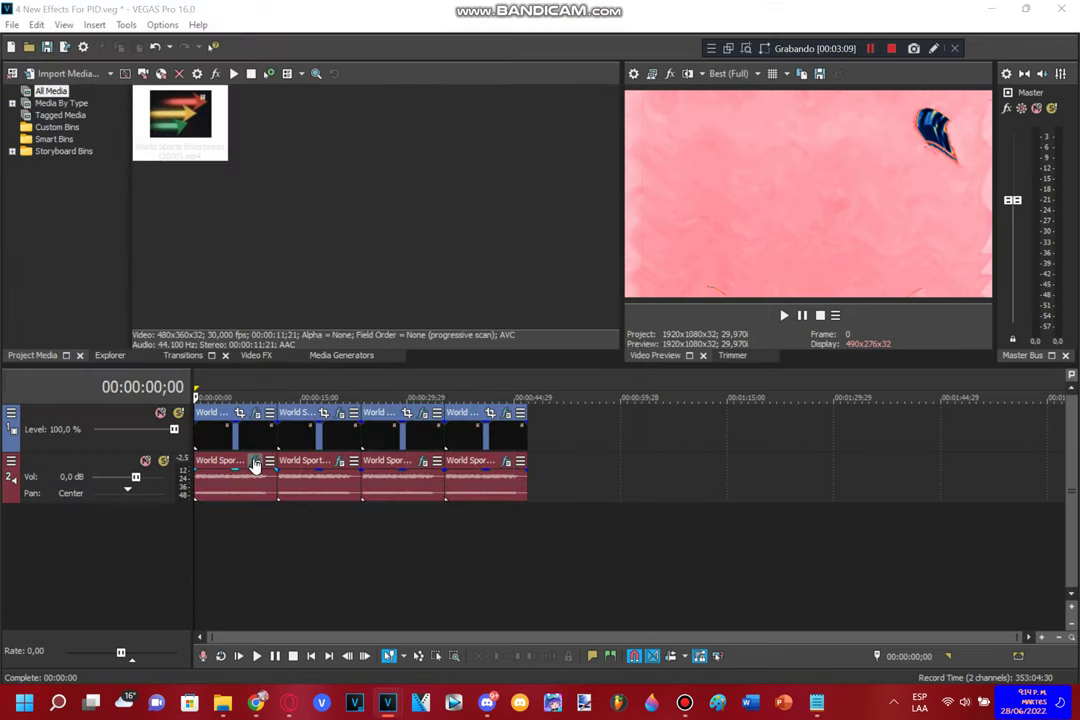
Inspect the Chorus, Flange/Wah-Wah, tb_grumblebum, Orange Vocoder and Vocodex settings on the first World Sports Enterprises audio event
click(255, 465)
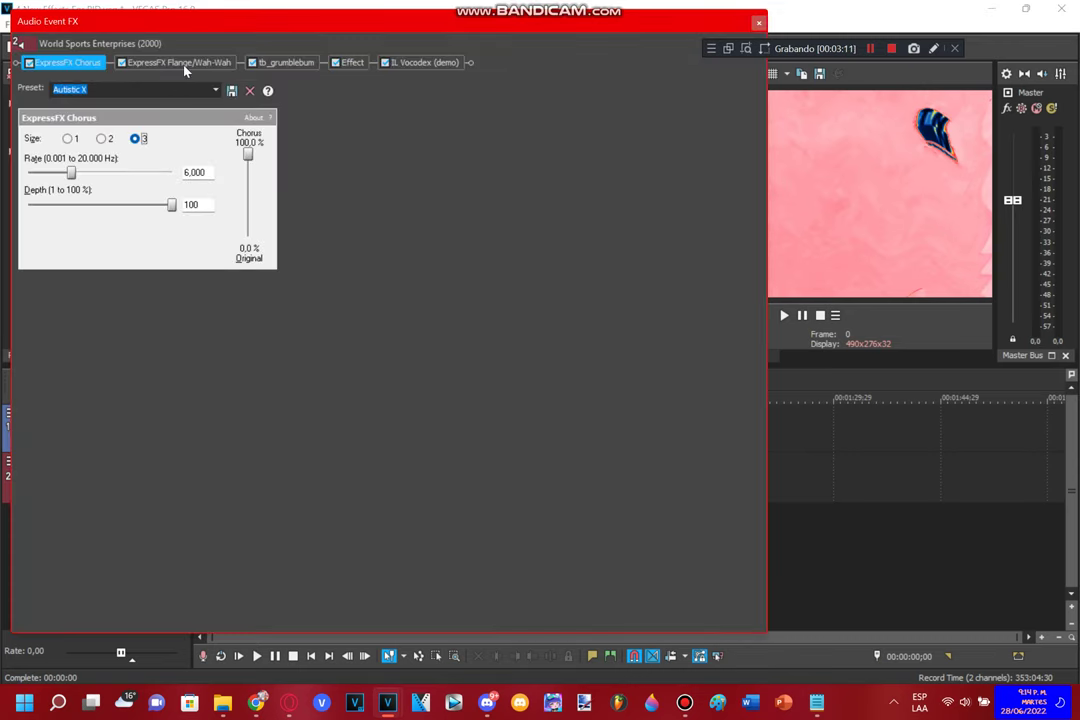
click(184, 66)
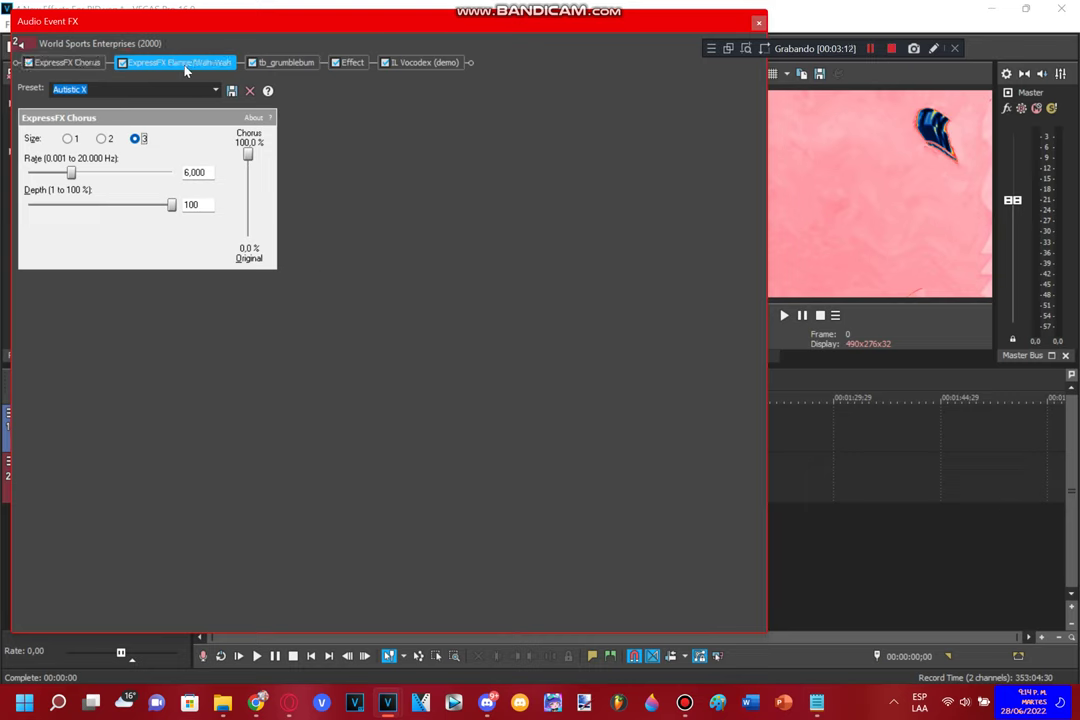
click(299, 63)
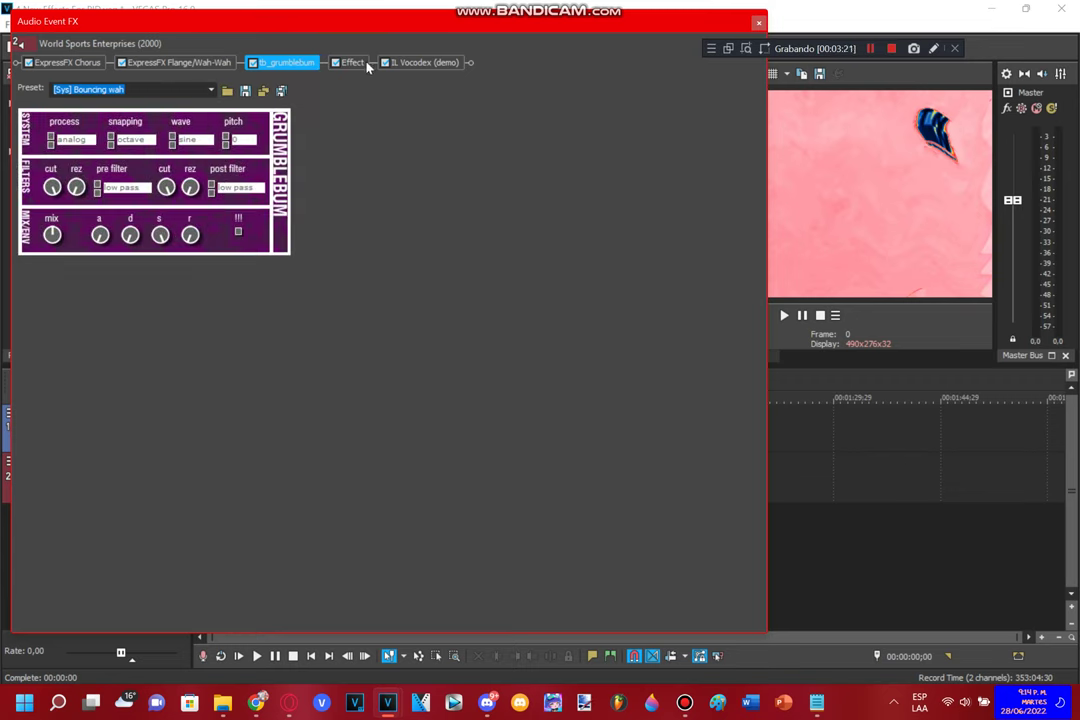
click(352, 62)
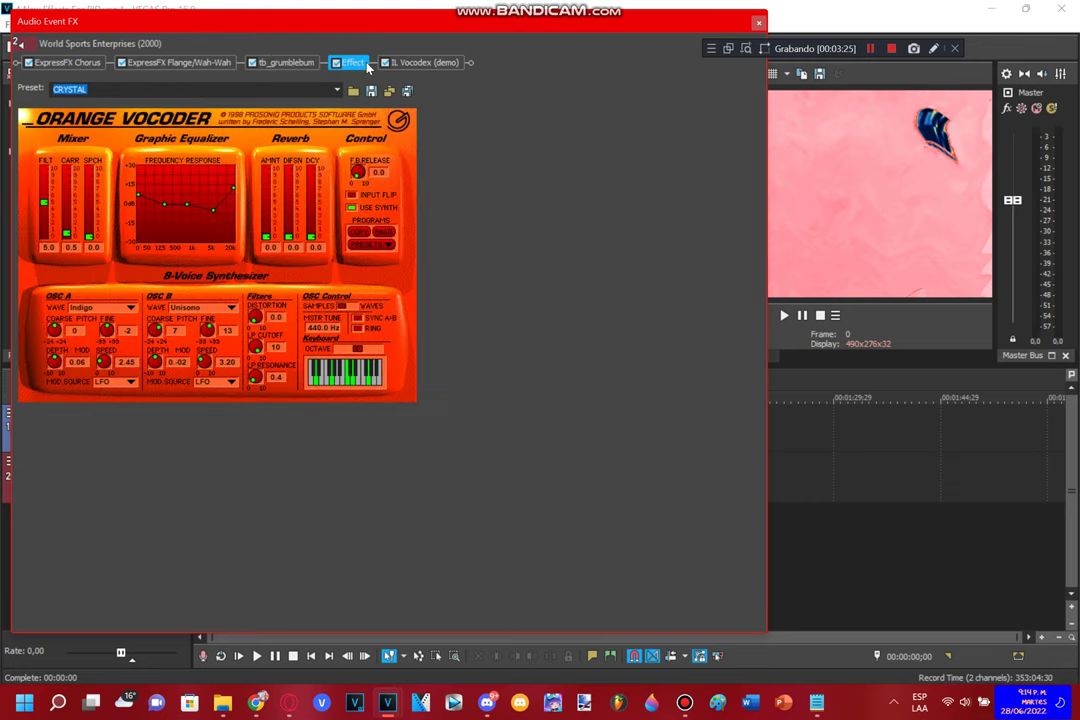
click(284, 88)
click(72, 98)
click(436, 62)
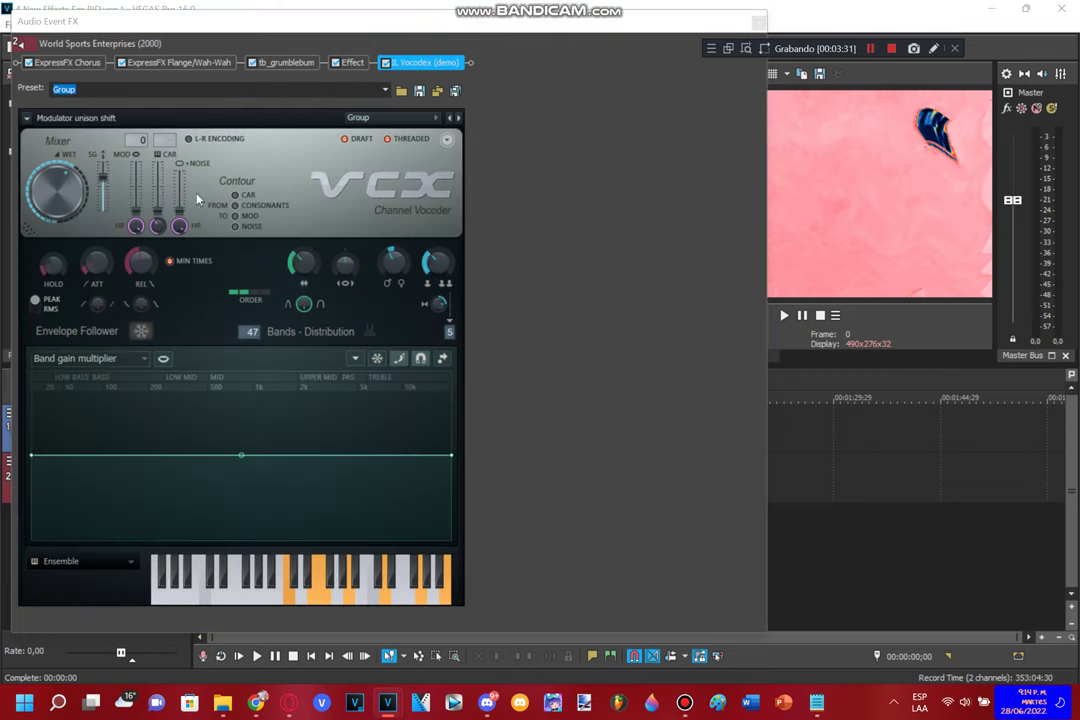
click(758, 21)
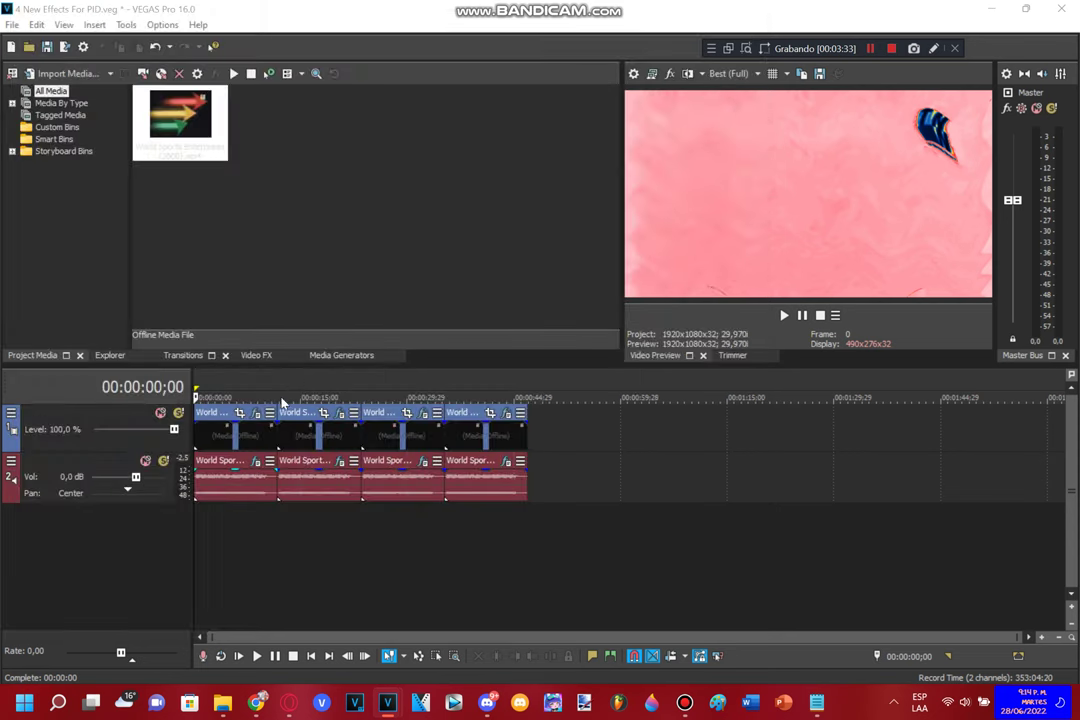
Examine the Gradient Map colour points of the second World Sports Enterprises video event and the effects on its audio event
click(280, 530)
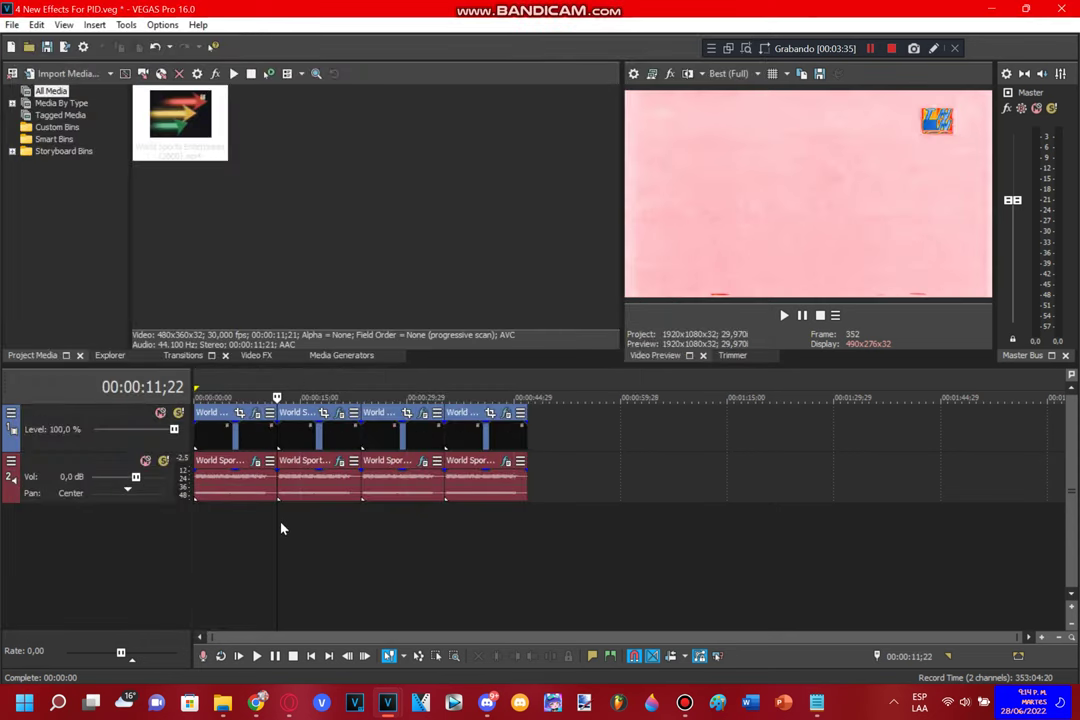
click(340, 418)
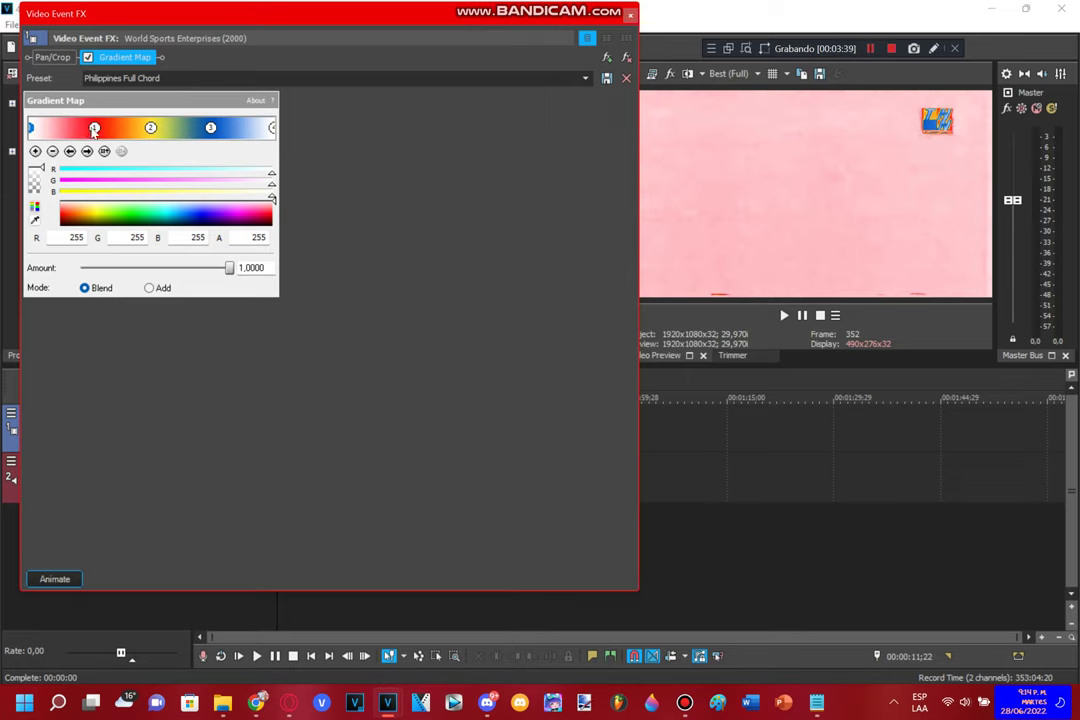
click(94, 128)
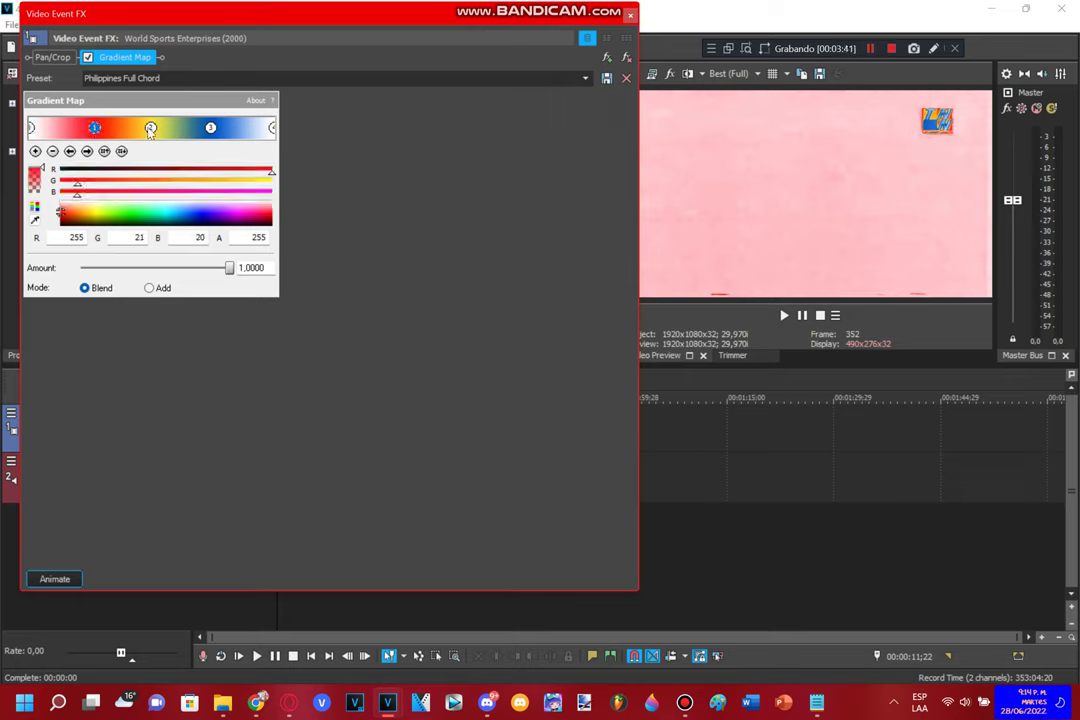
click(150, 129)
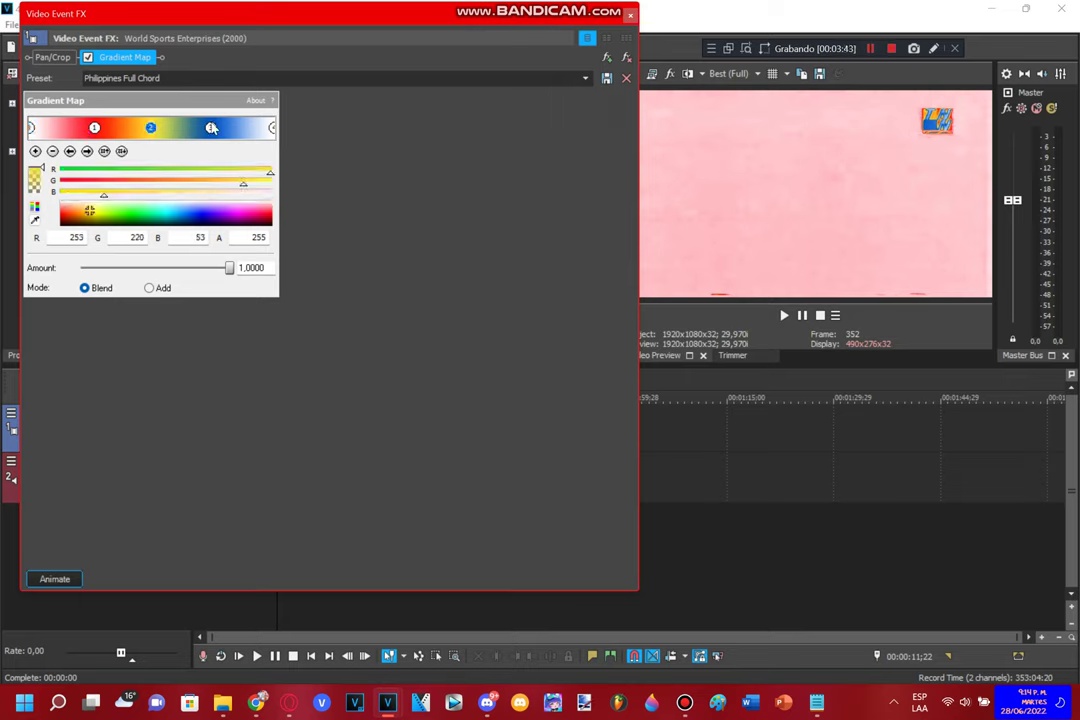
click(211, 129)
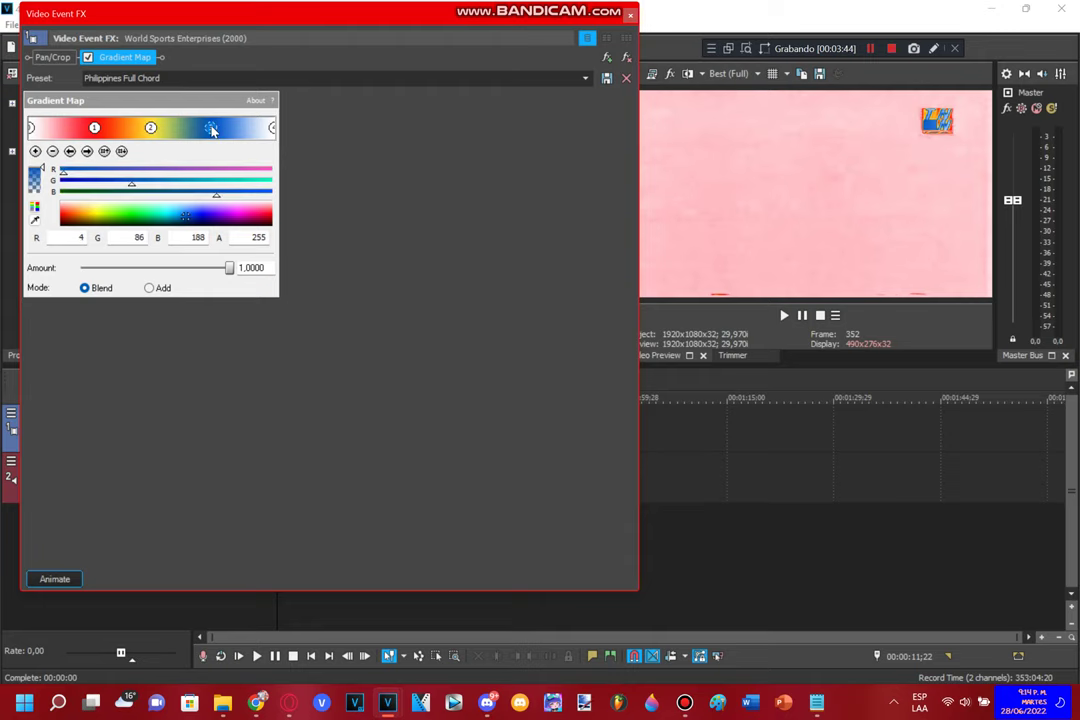
click(273, 128)
click(631, 16)
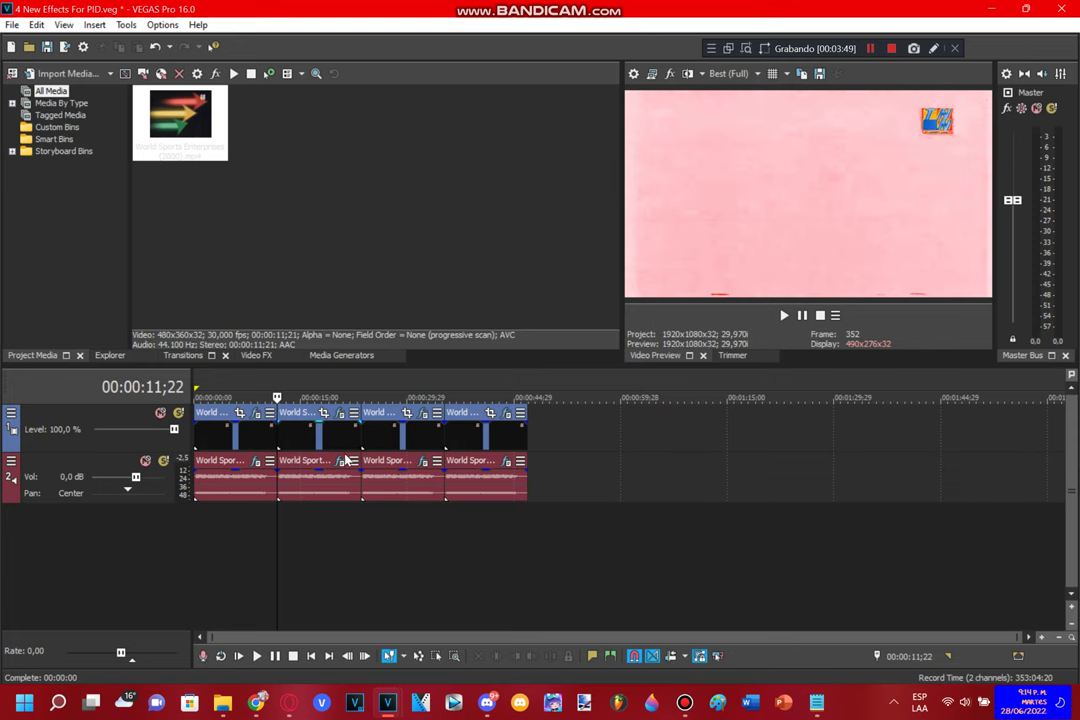
click(343, 463)
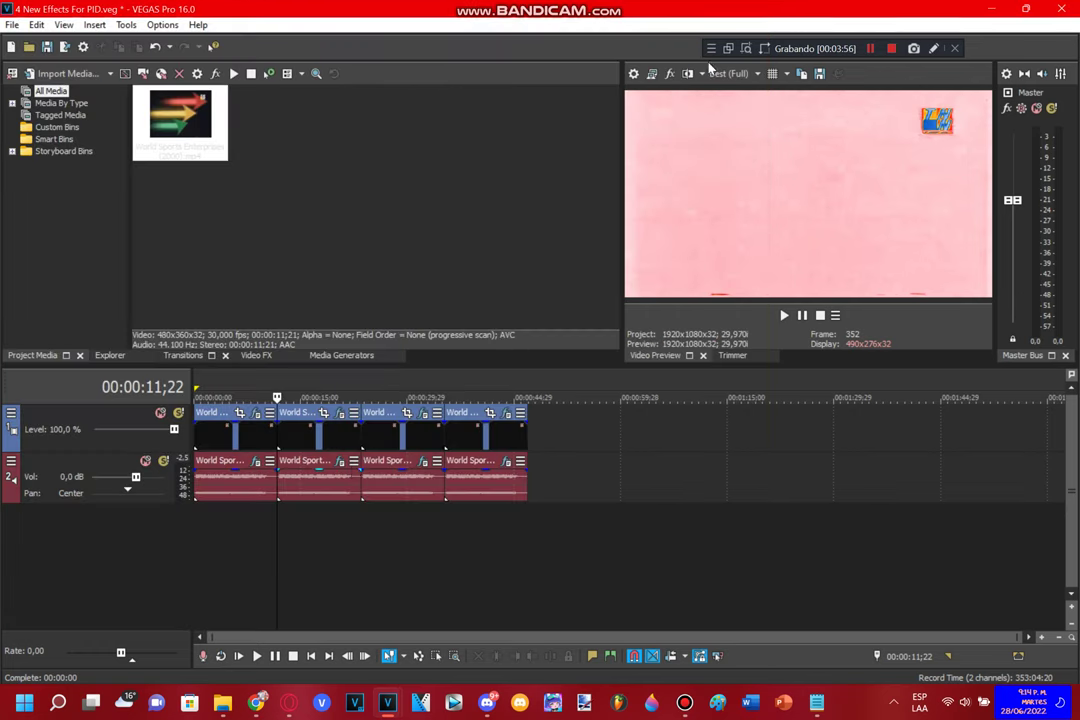
click(758, 21)
Inspect the NewBlue LE Starlight settings on the third World Sports Enterprises video event
click(363, 510)
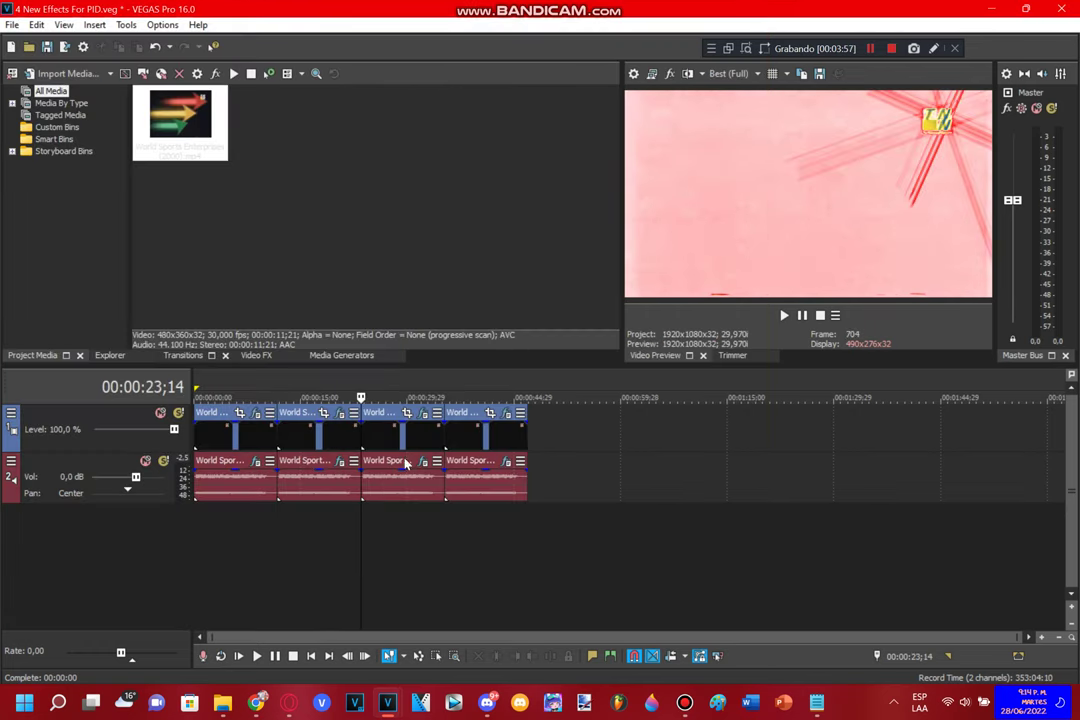
click(423, 414)
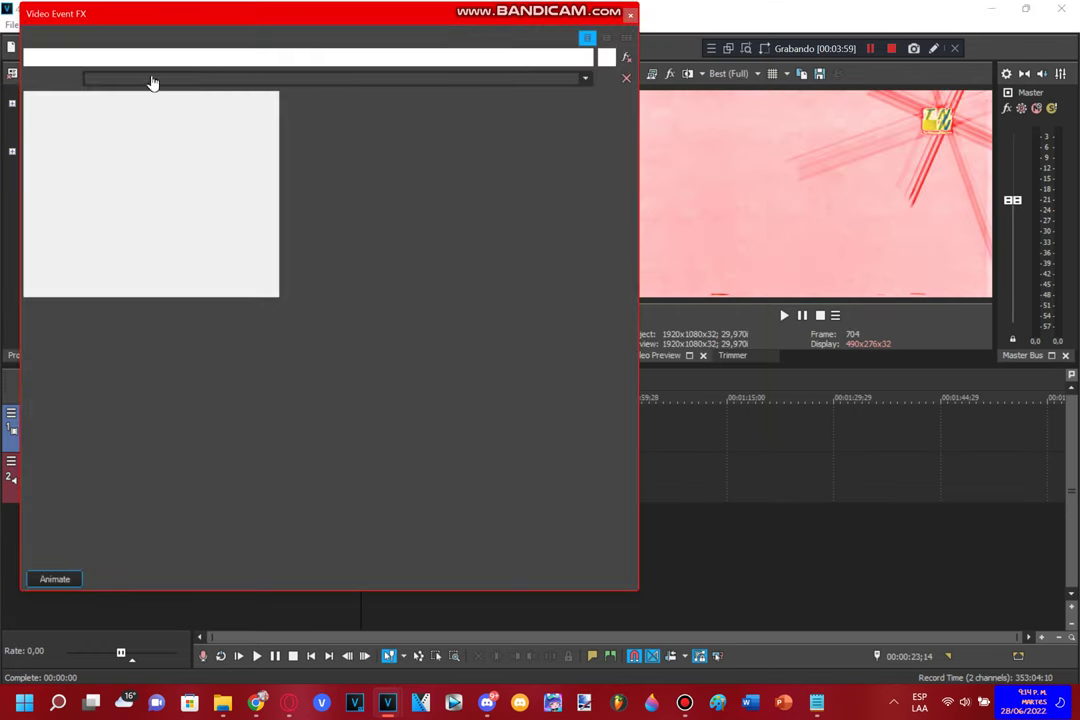
click(140, 57)
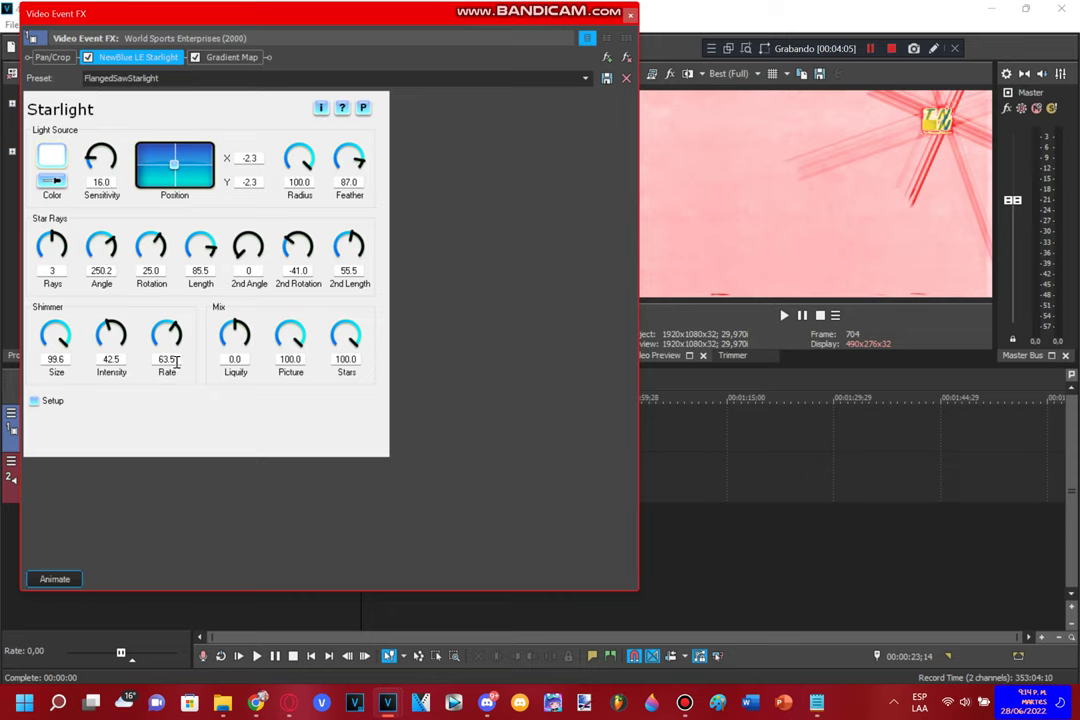
Examine the RGB values of the Gradient Map colour points on the third World Sports Enterprises video event
click(234, 60)
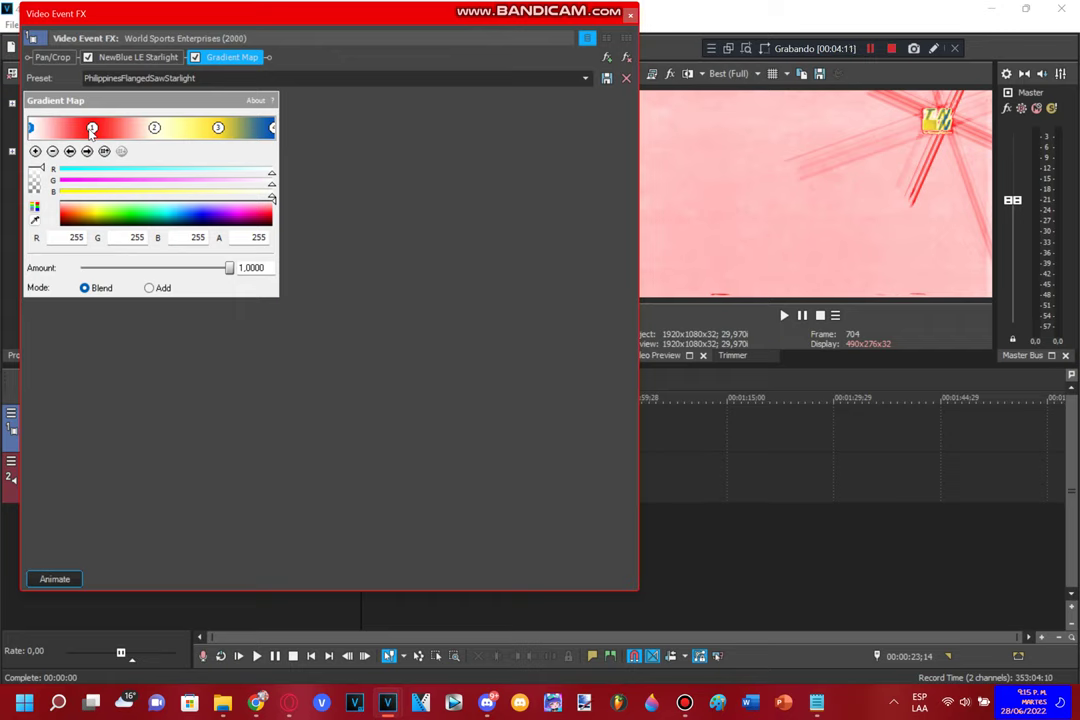
click(91, 128)
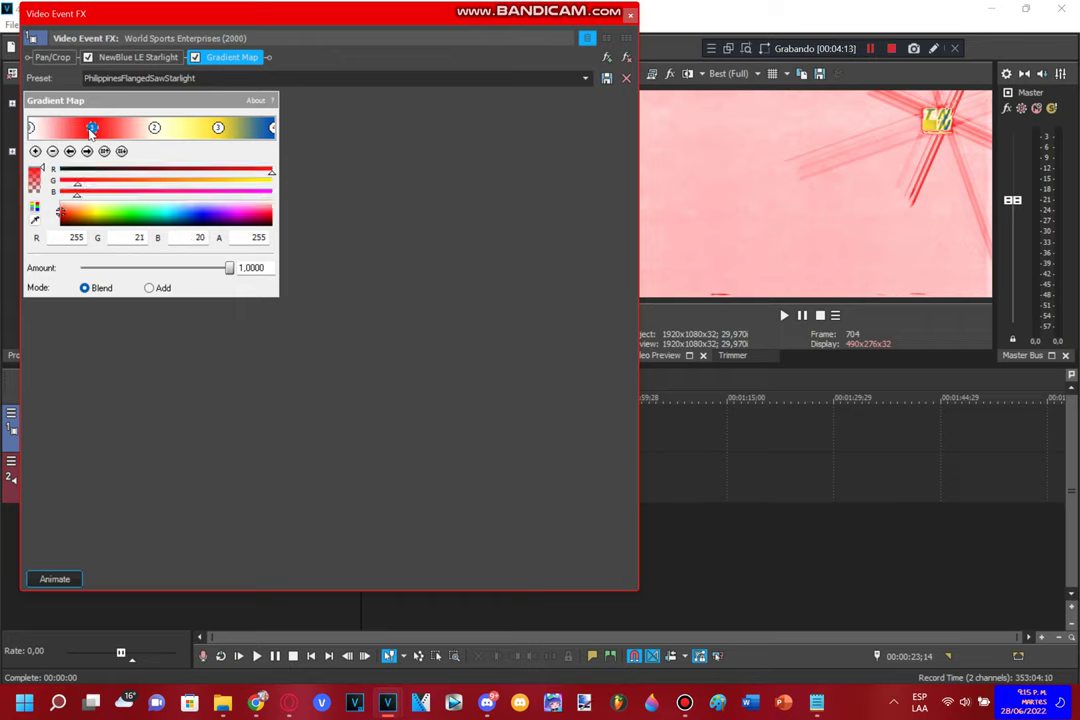
click(155, 128)
click(218, 128)
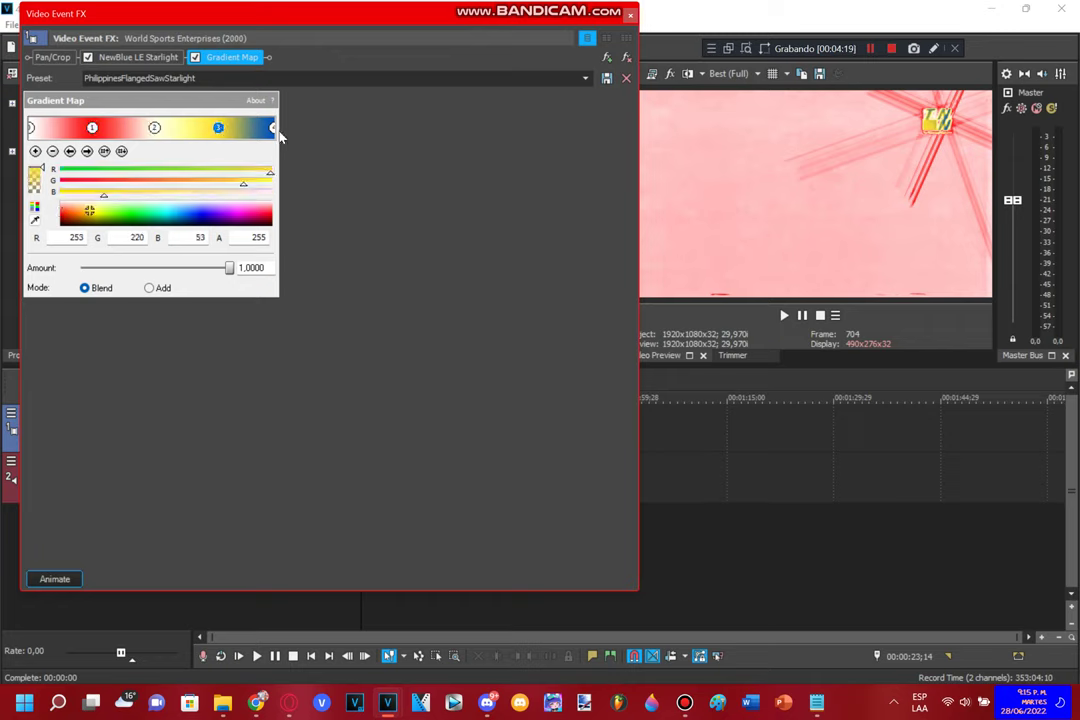
click(273, 128)
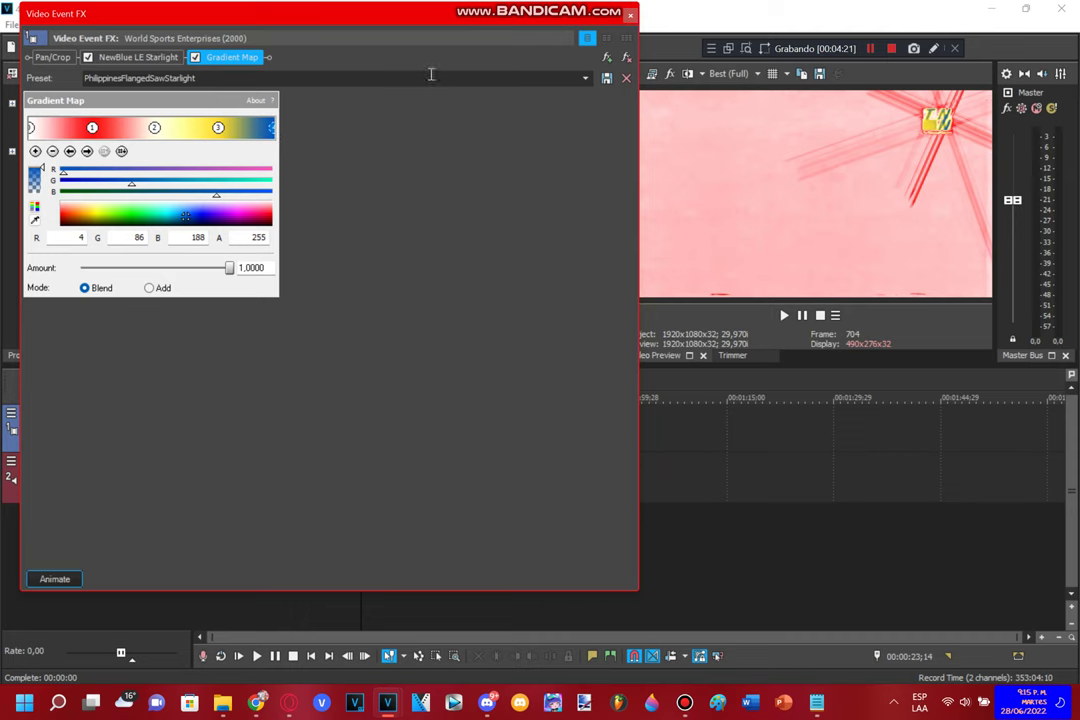
click(628, 16)
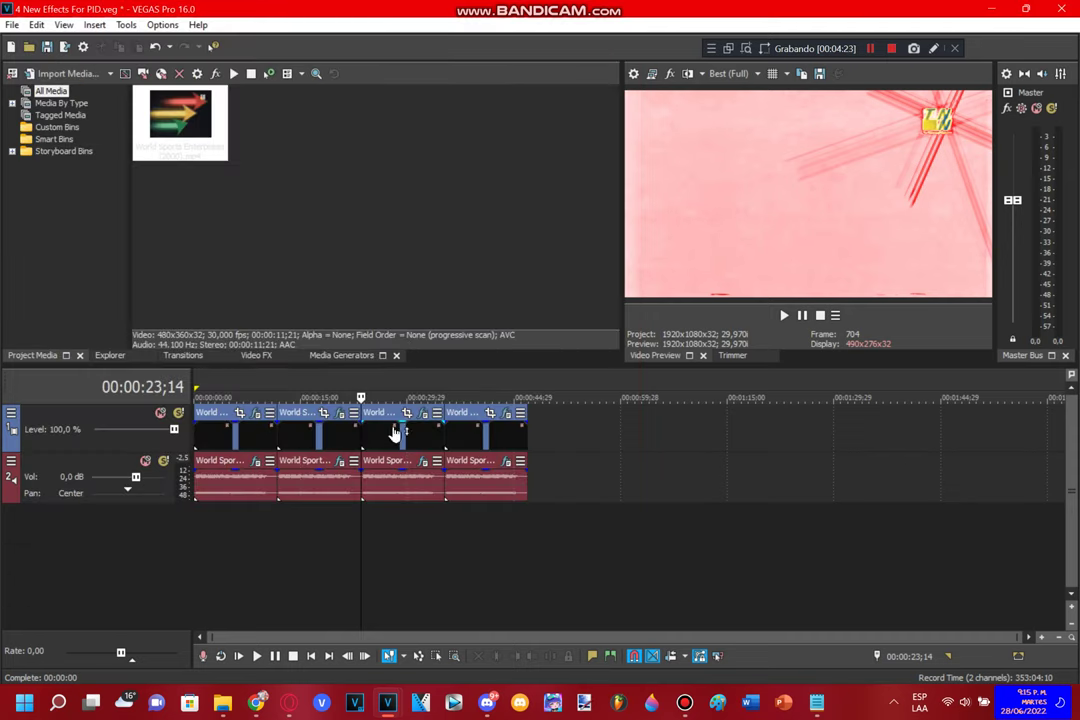
Inspect the Chorus and Vocodex settings on the third World Sports Enterprises audio event
click(424, 466)
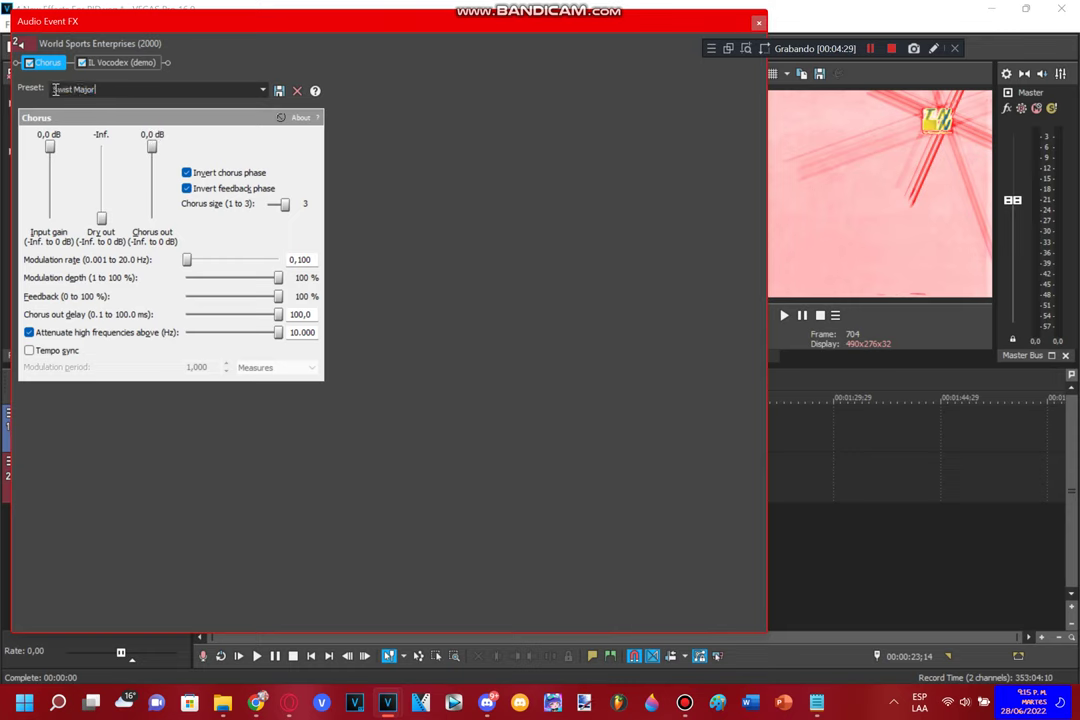
click(118, 62)
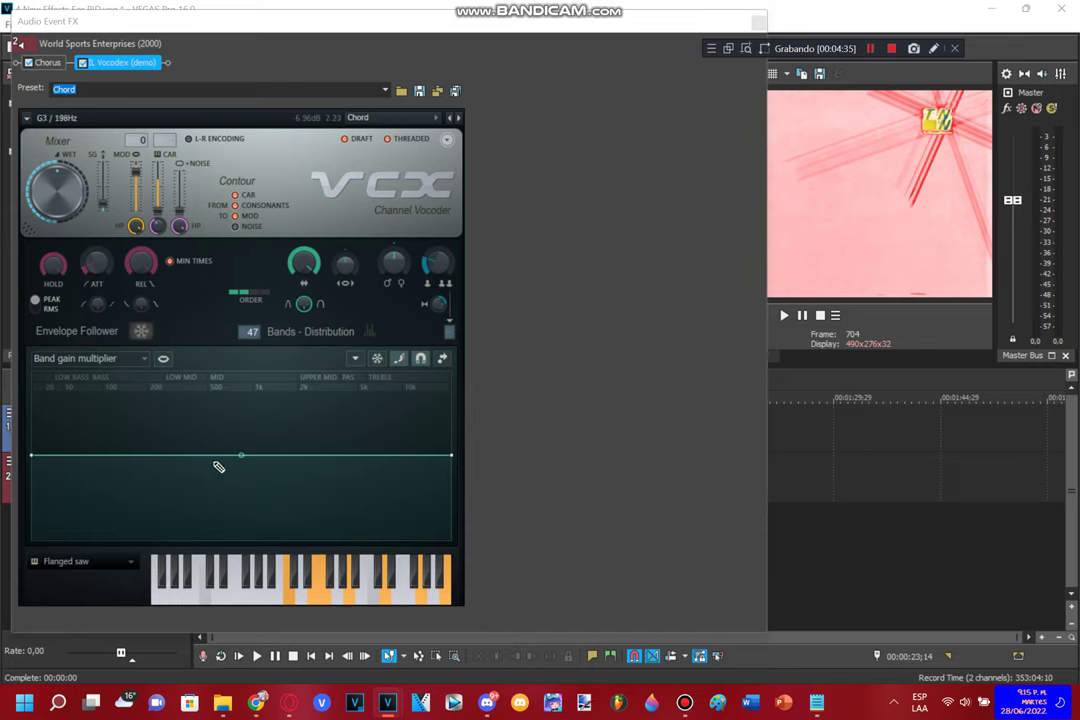
click(759, 21)
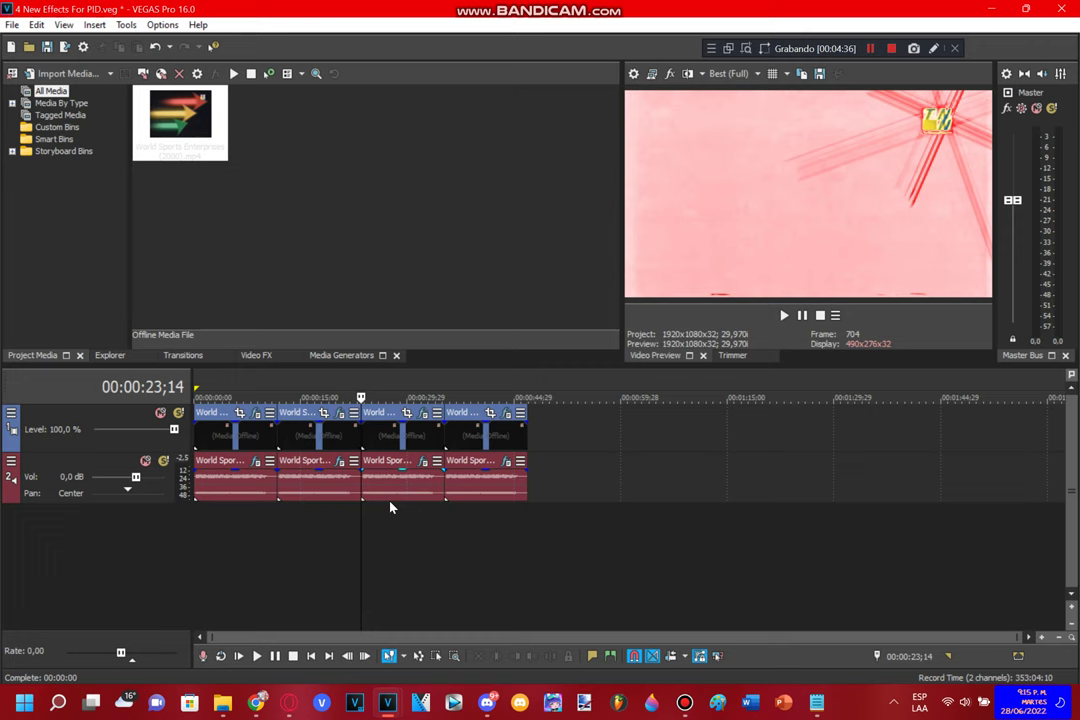
Inspect the TV Simulator, Glint and NewBlue LE Light Rays settings on the fourth World Sports Enterprises video event
click(446, 524)
click(505, 414)
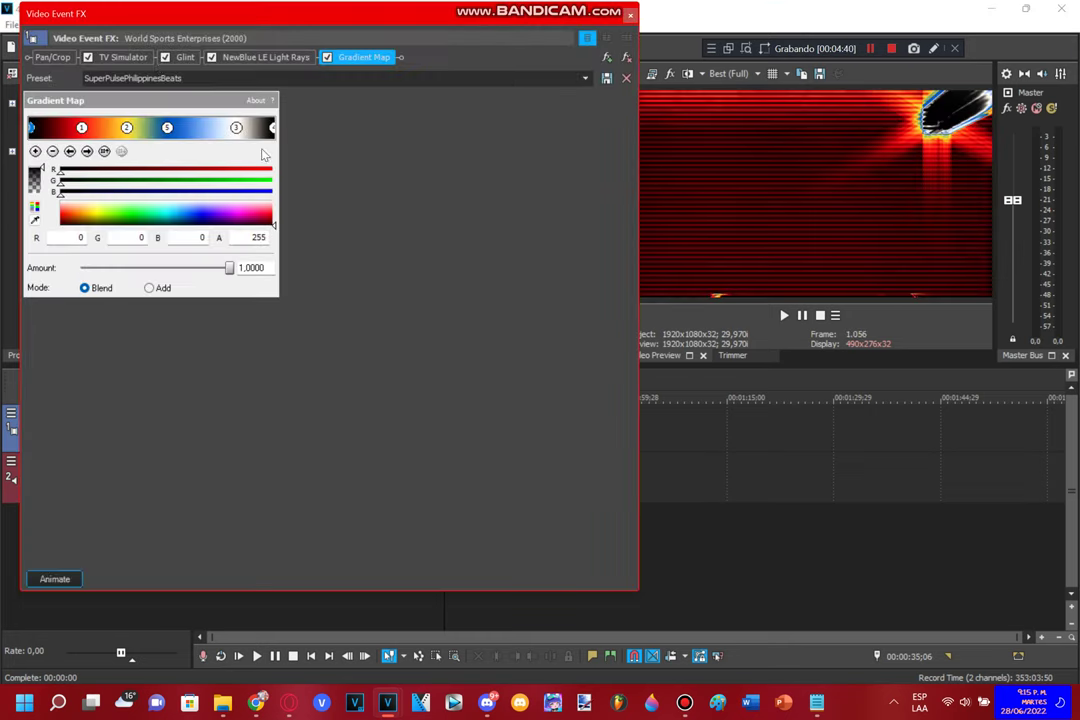
click(126, 57)
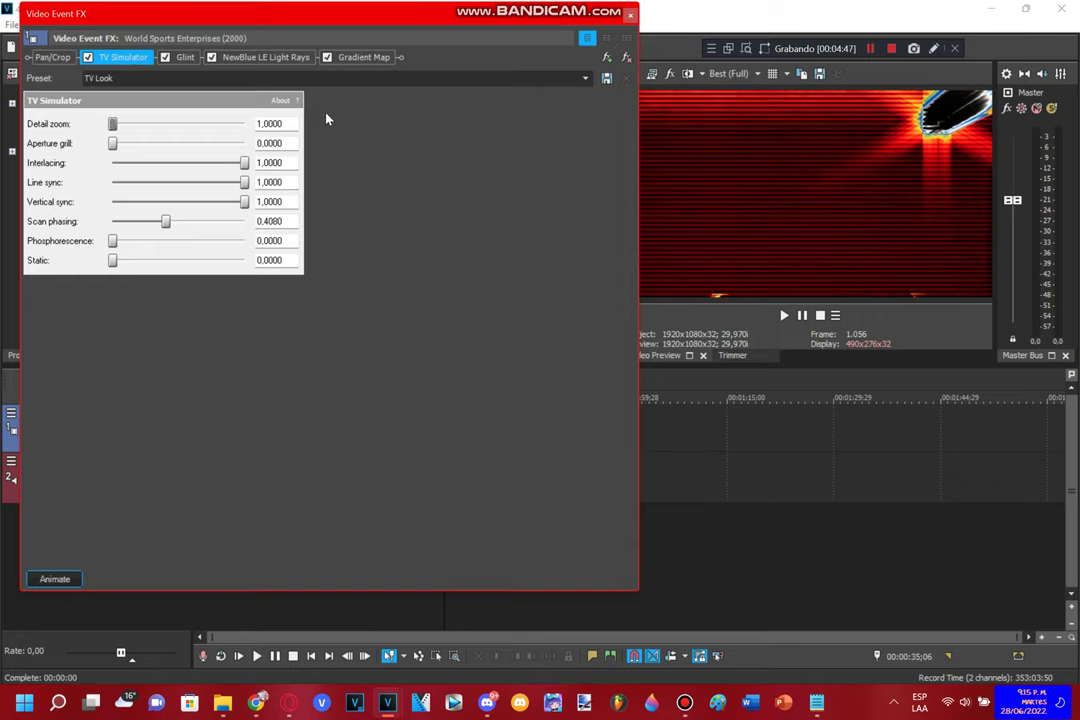
click(199, 62)
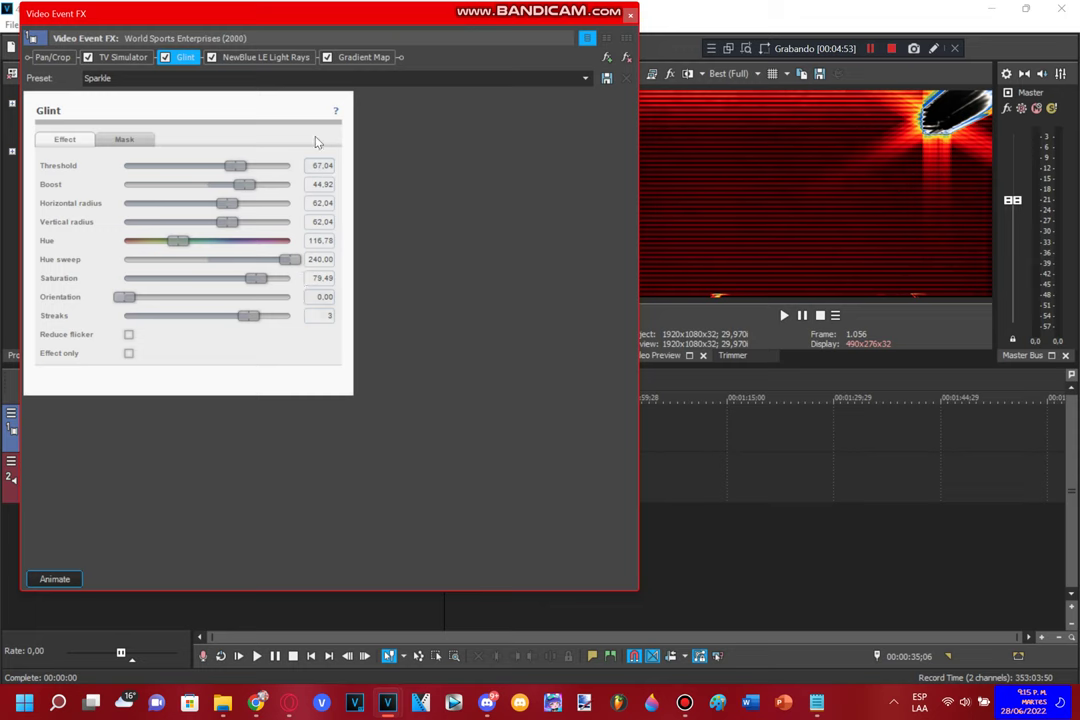
click(245, 58)
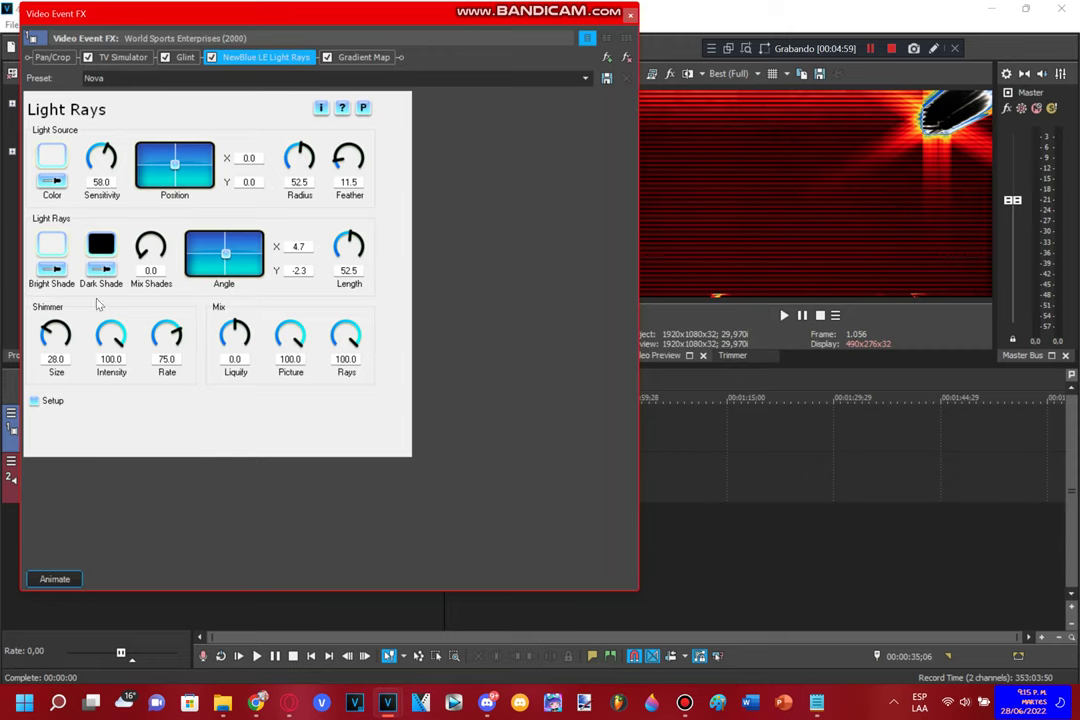
Examine the RGB values of the Gradient Map colour points on the fourth World Sports Enterprises video event
click(364, 56)
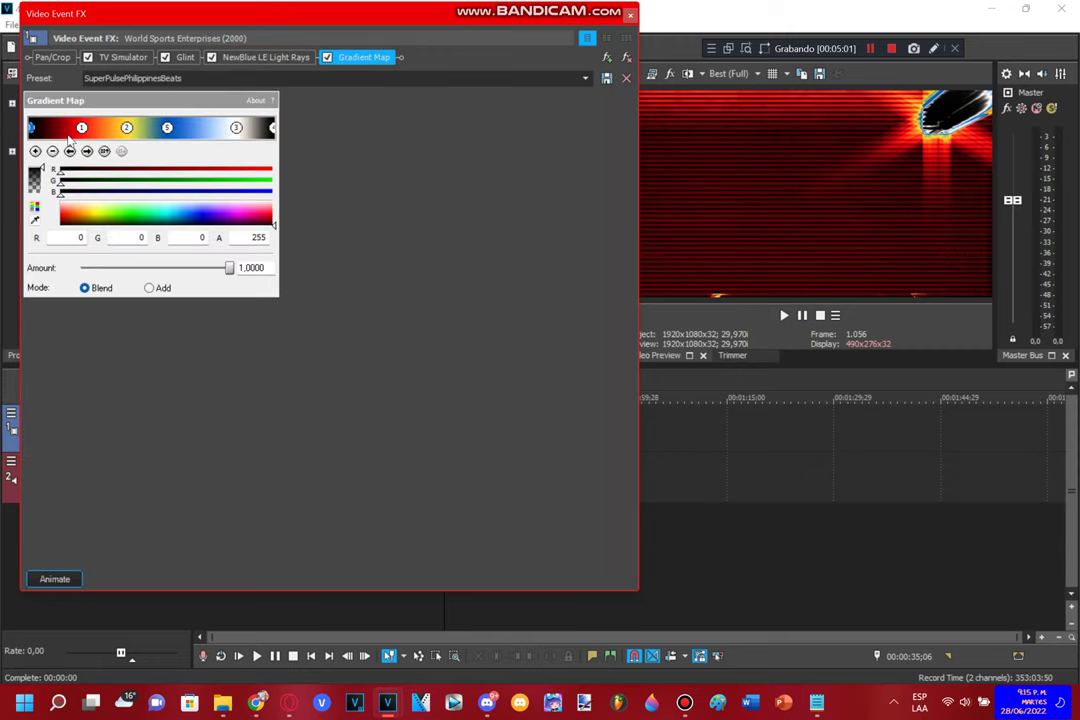
click(82, 128)
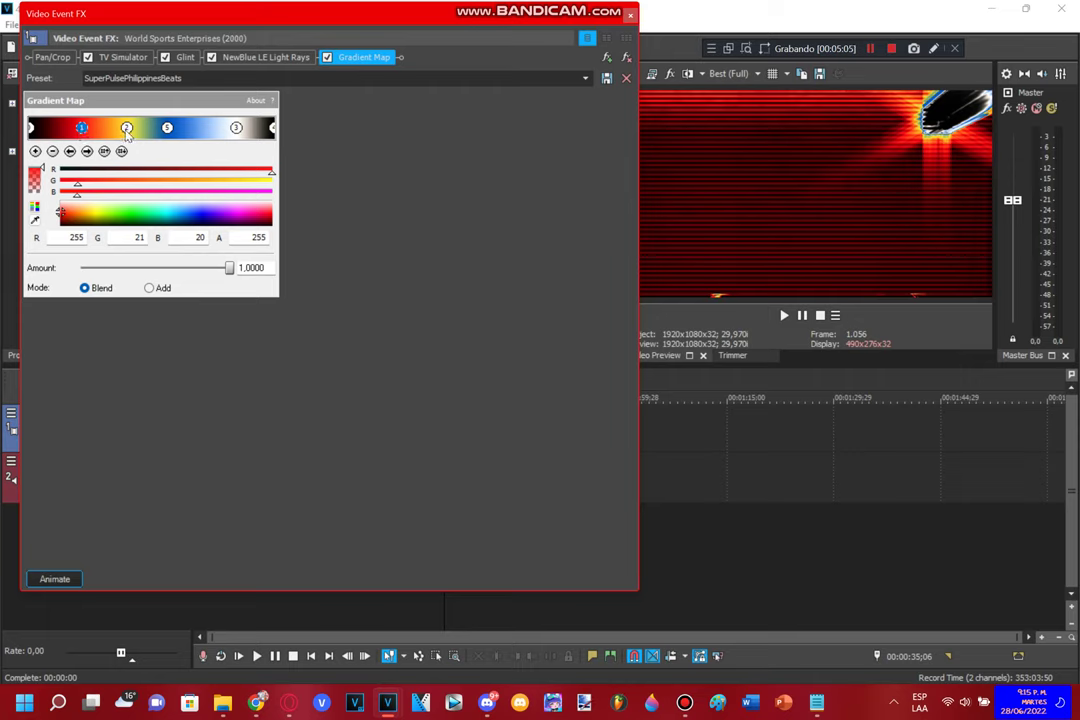
click(126, 129)
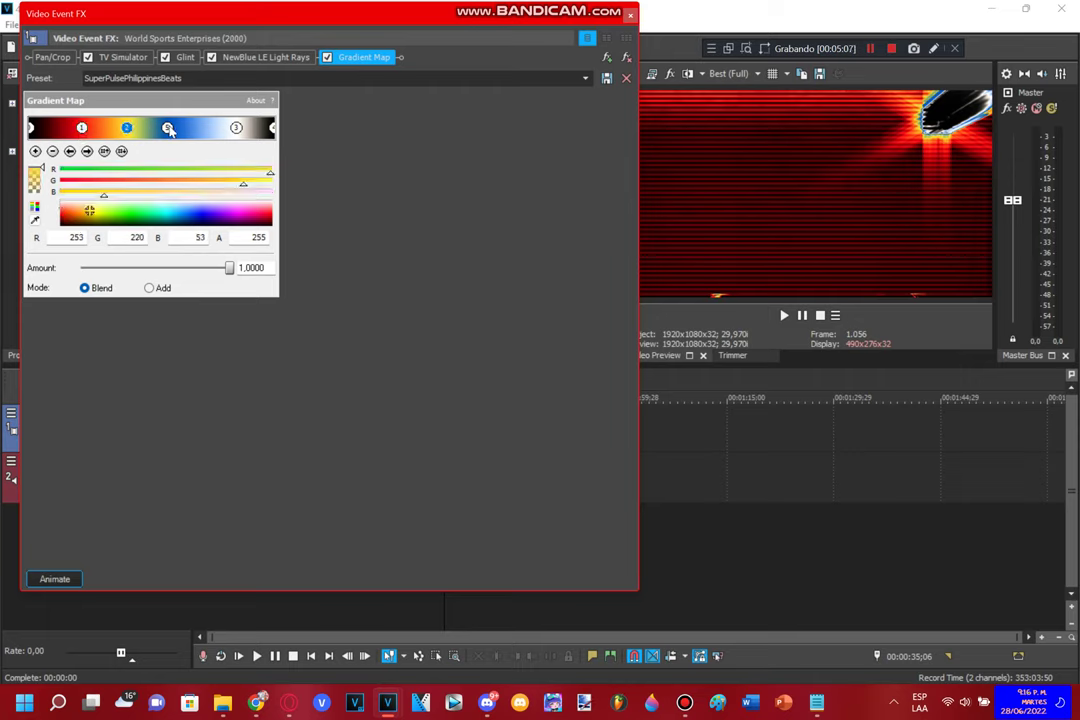
click(169, 129)
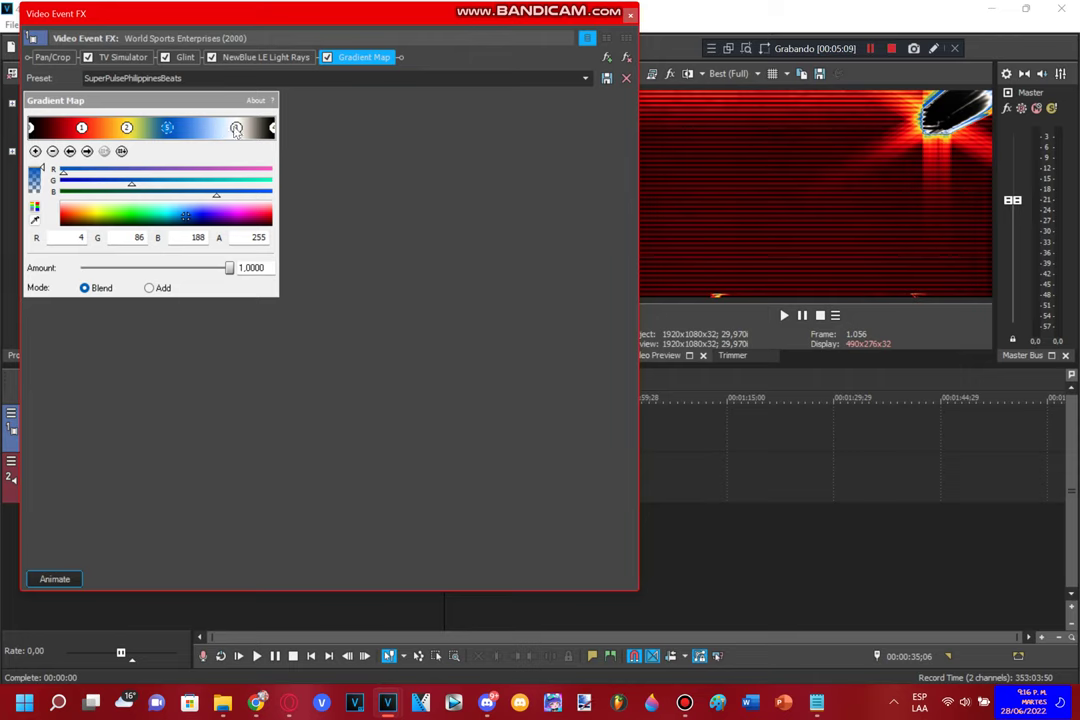
click(236, 129)
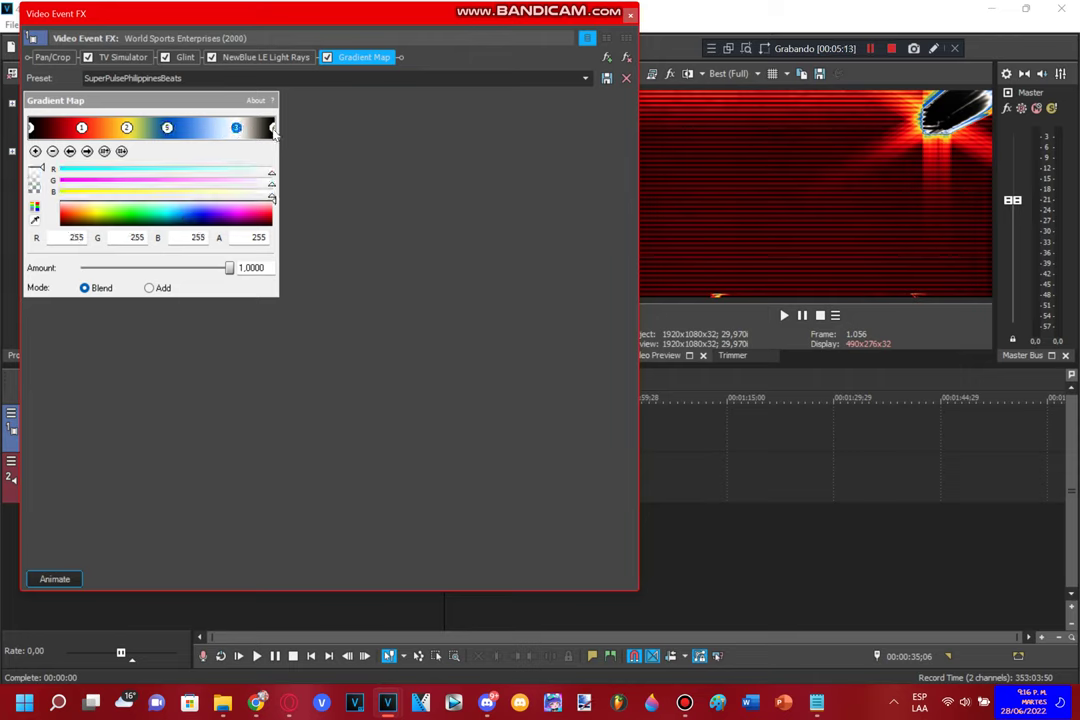
click(272, 129)
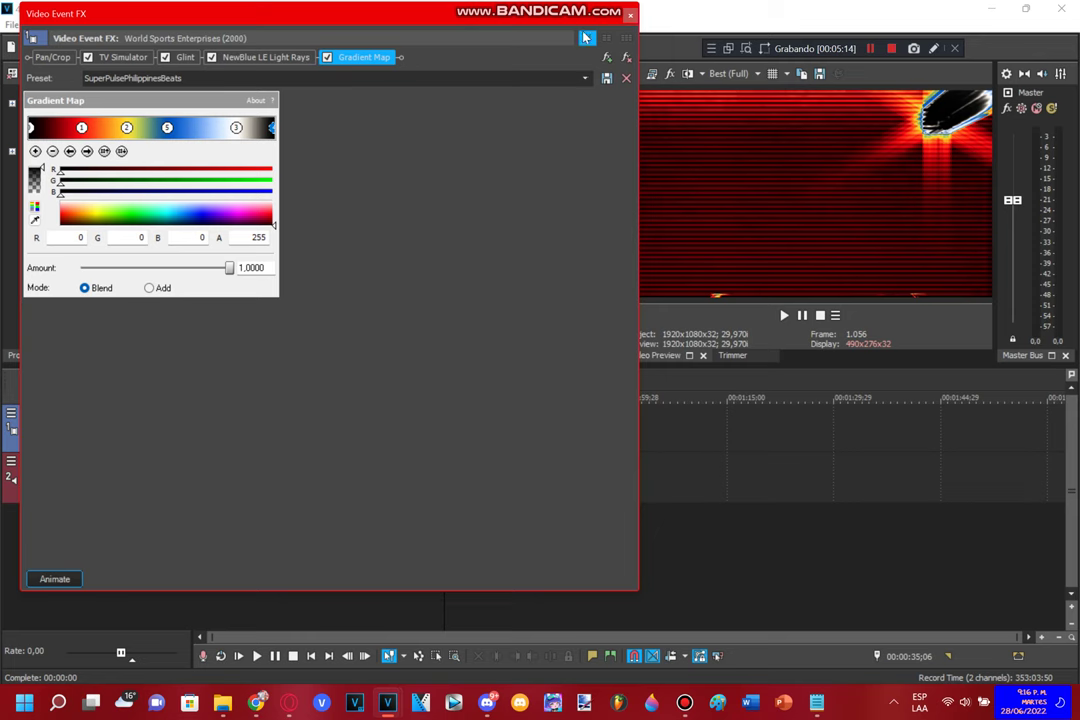
click(632, 16)
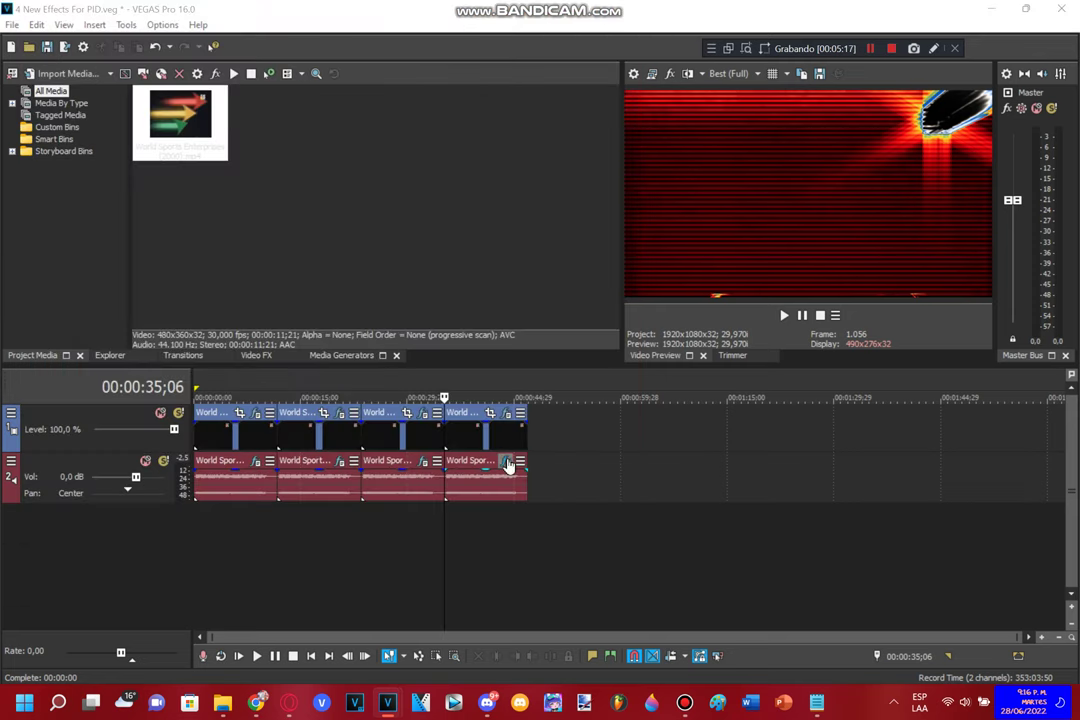
Examine the presets of both Metallurgy effects and the Vocodex settings on the fourth World Sports Enterprises audio event
click(508, 465)
click(55, 62)
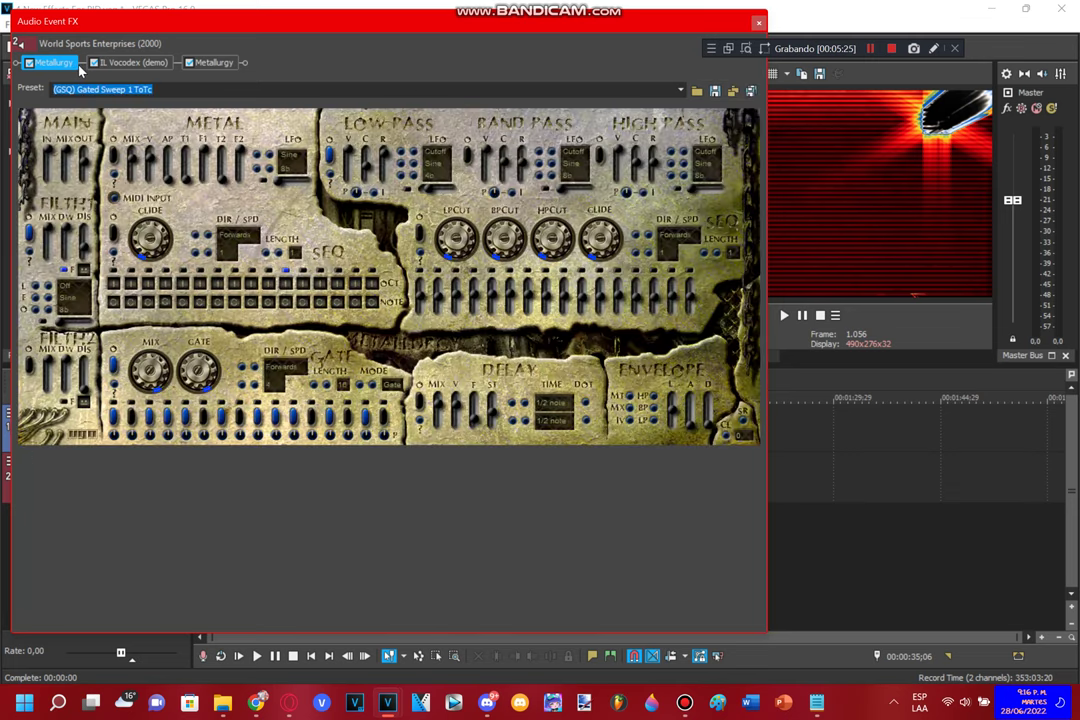
click(679, 91)
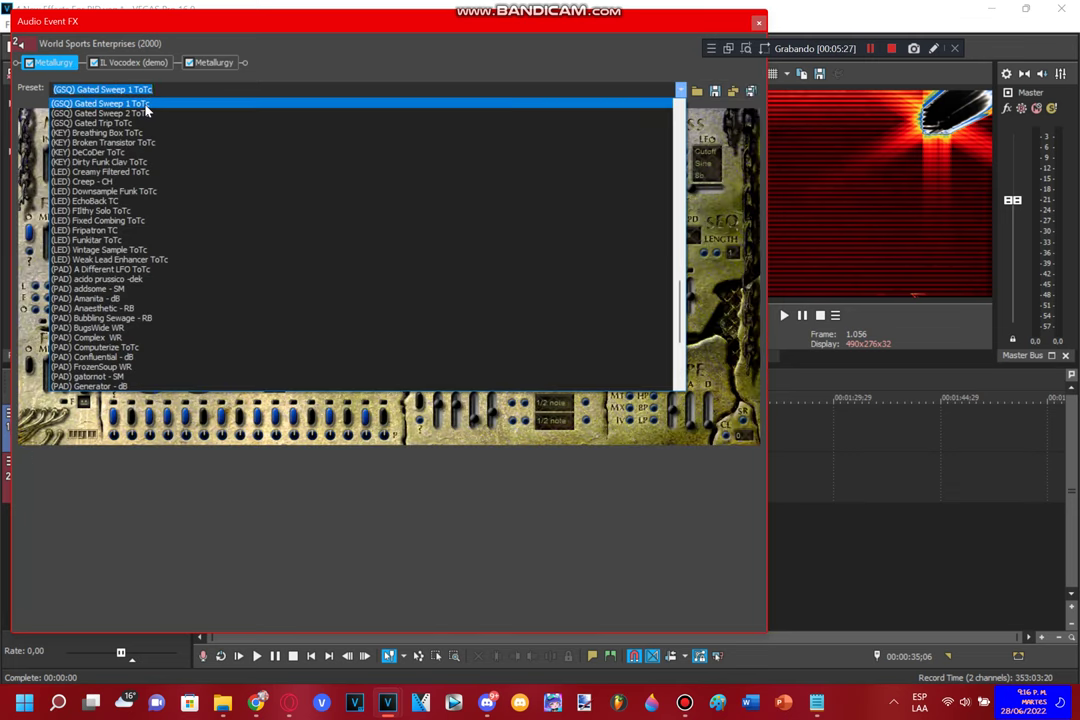
click(146, 106)
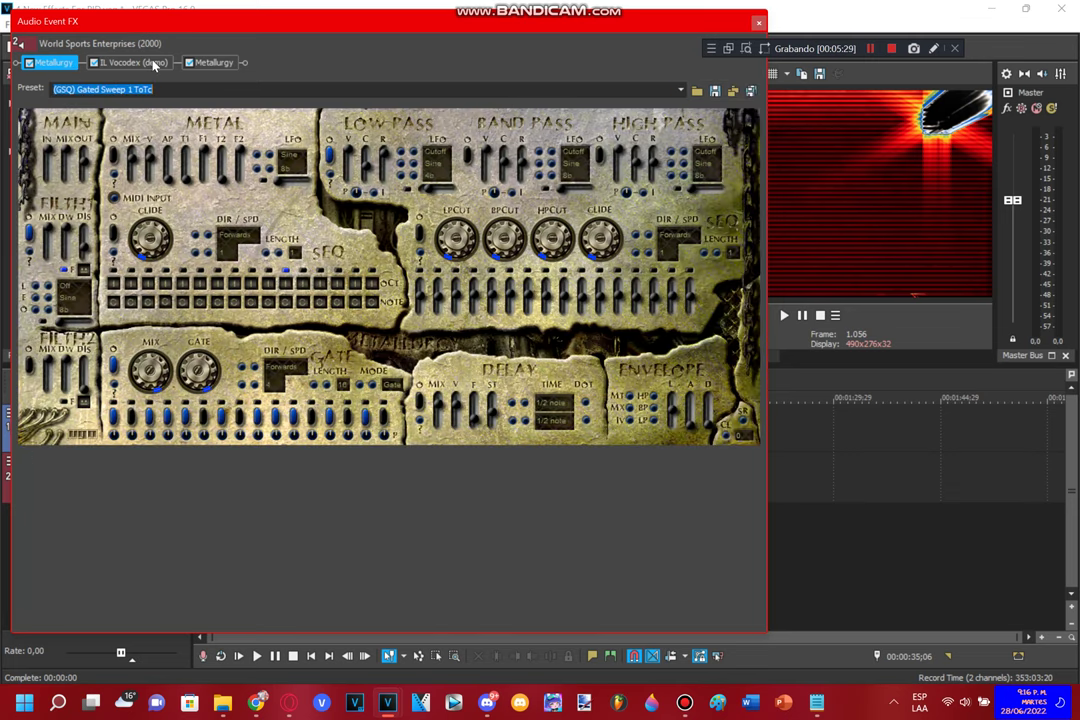
click(154, 63)
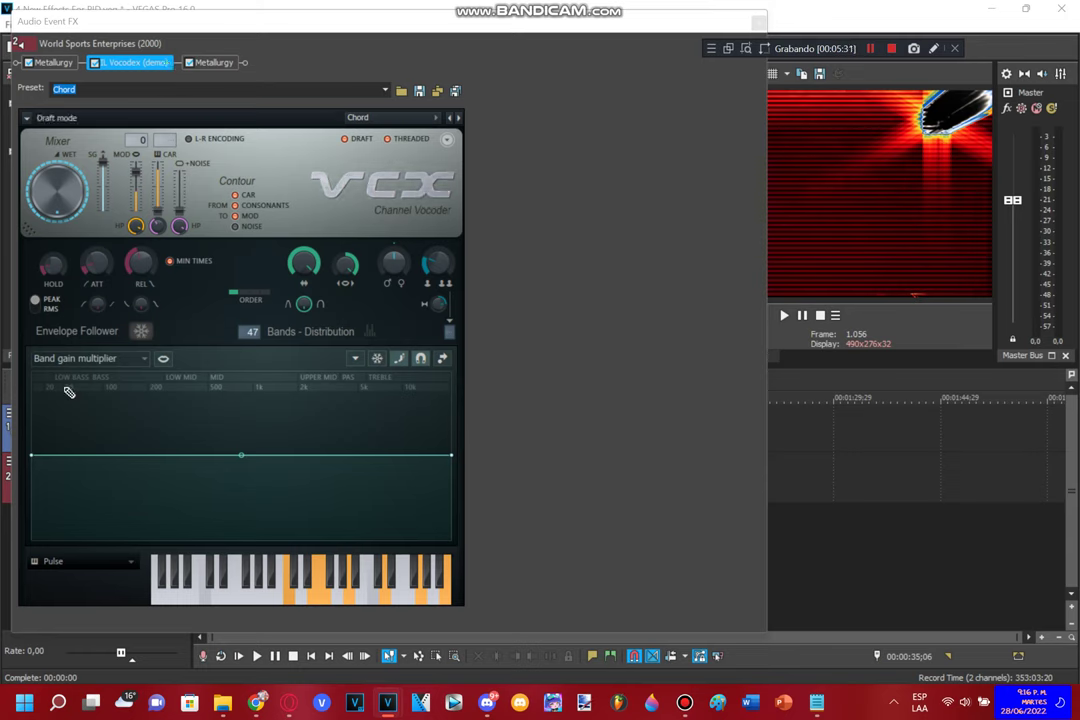
click(227, 66)
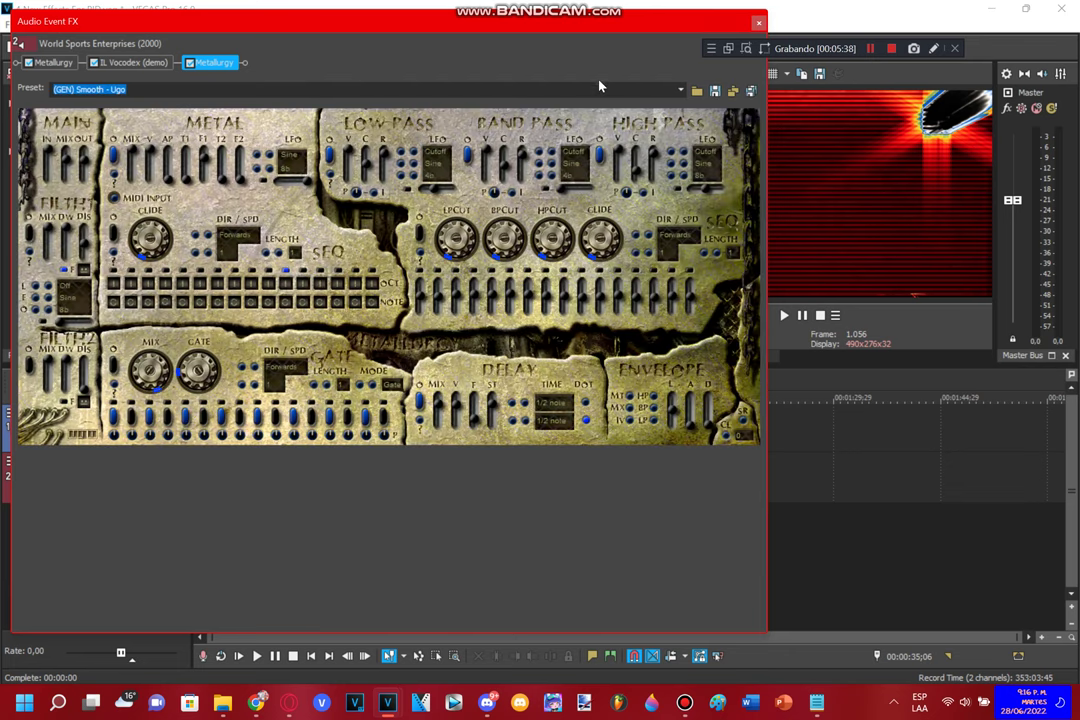
click(668, 90)
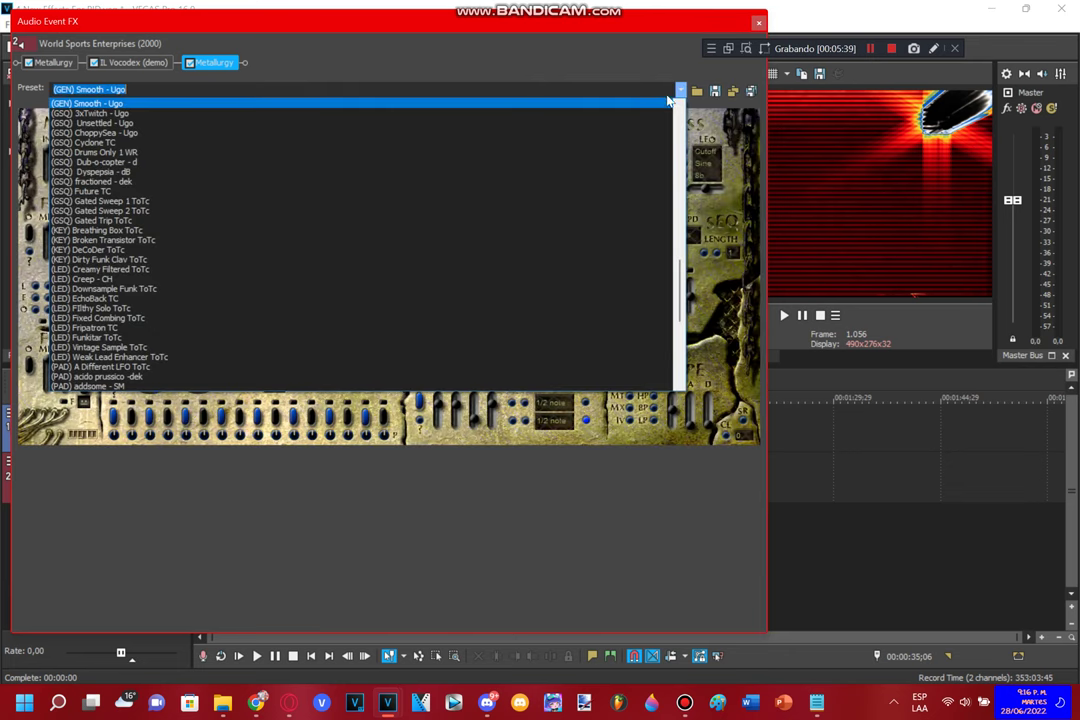
click(660, 104)
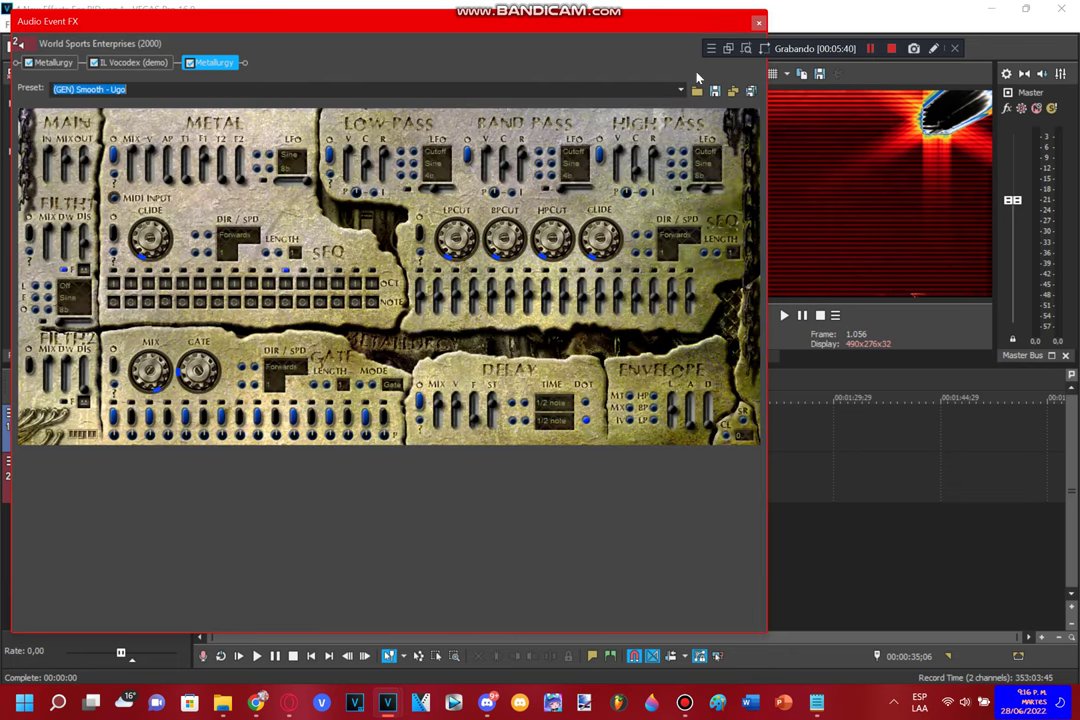
click(759, 23)
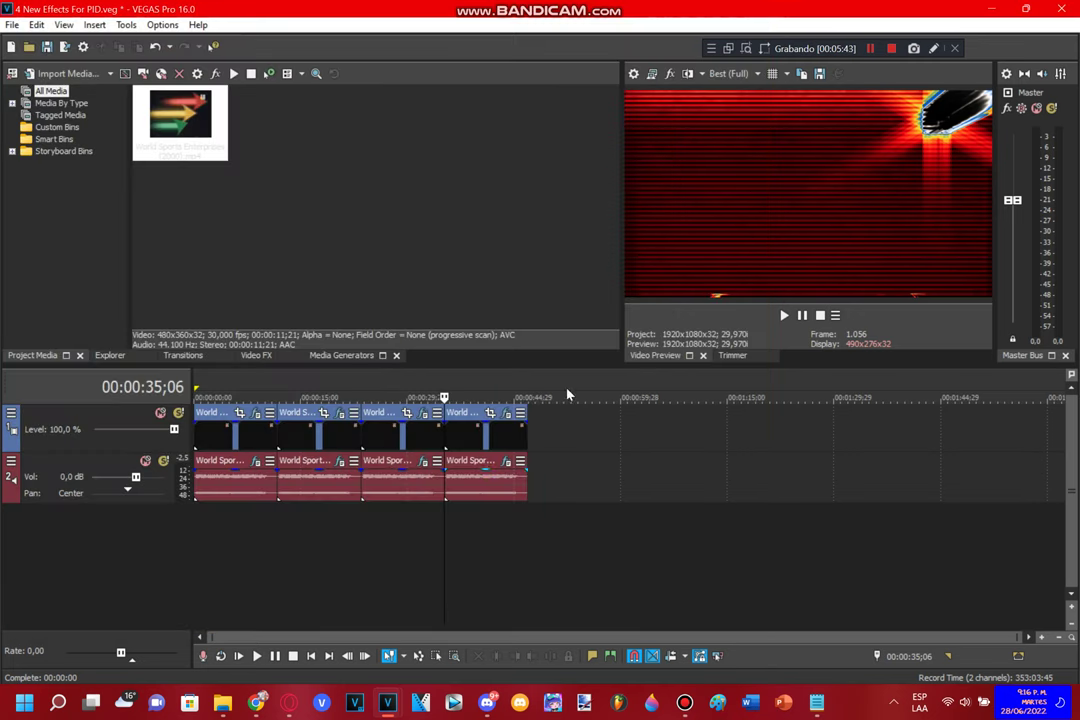
Play the project from the start of the timeline to preview the four effects
click(313, 657)
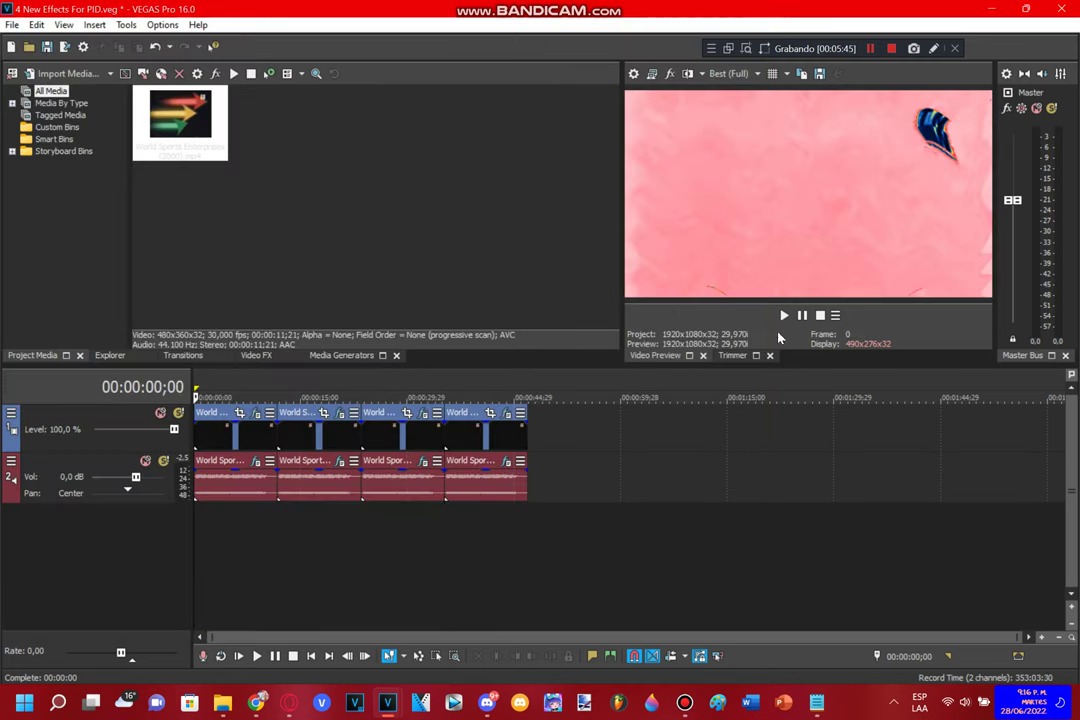
click(784, 315)
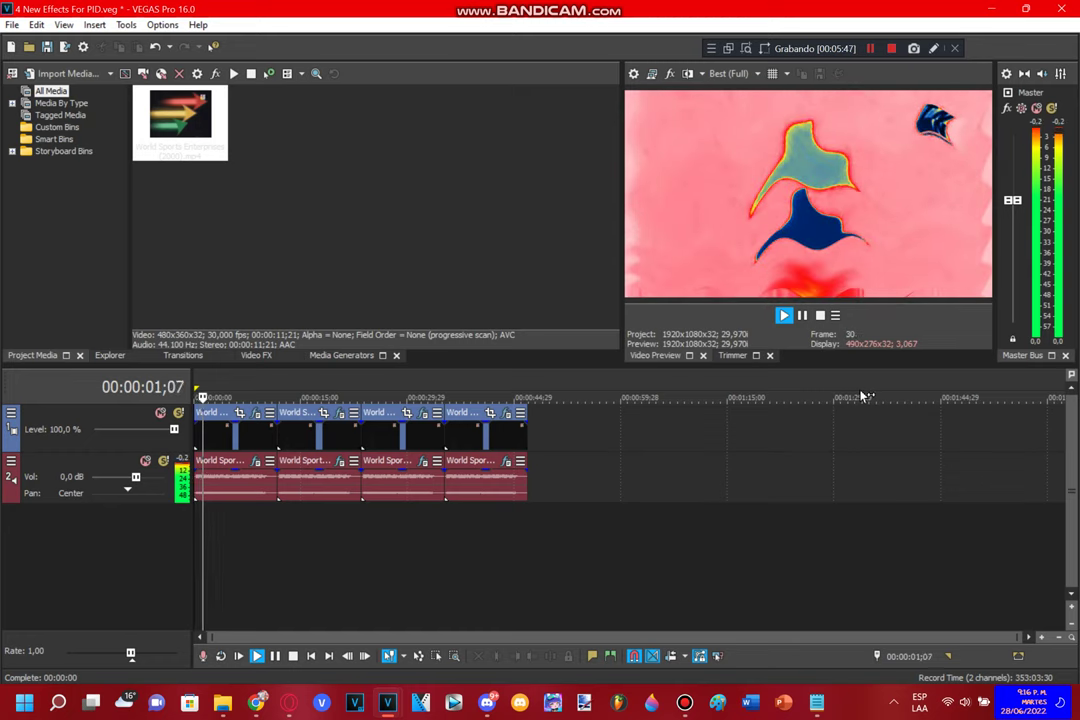